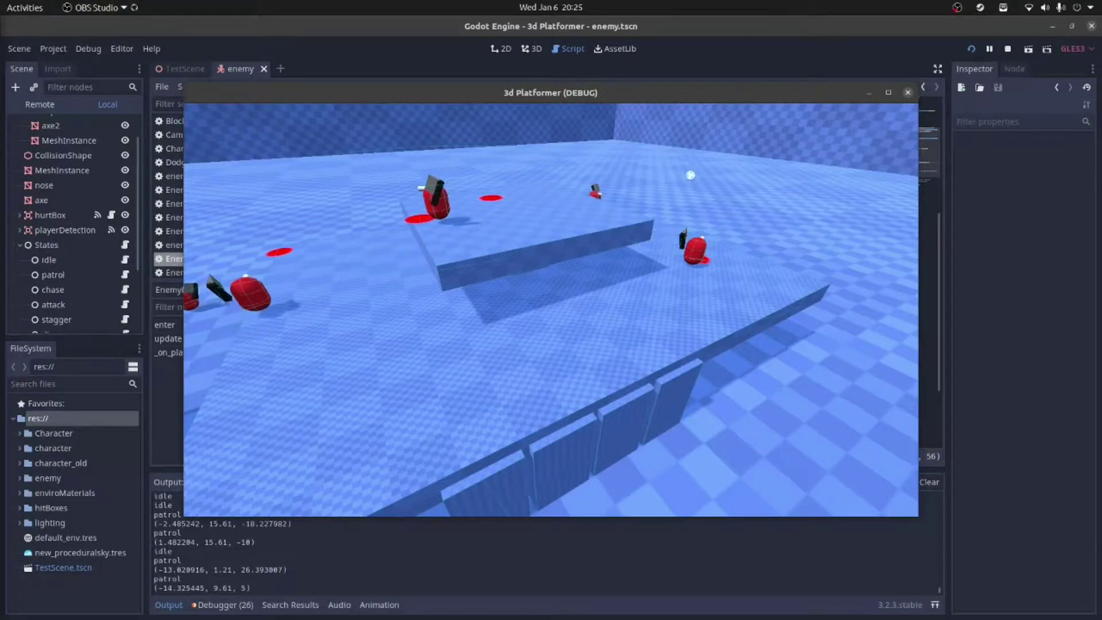
# - Focus the running 3D Platformer debug window to end the earlier test
pyautogui.click(758, 264)
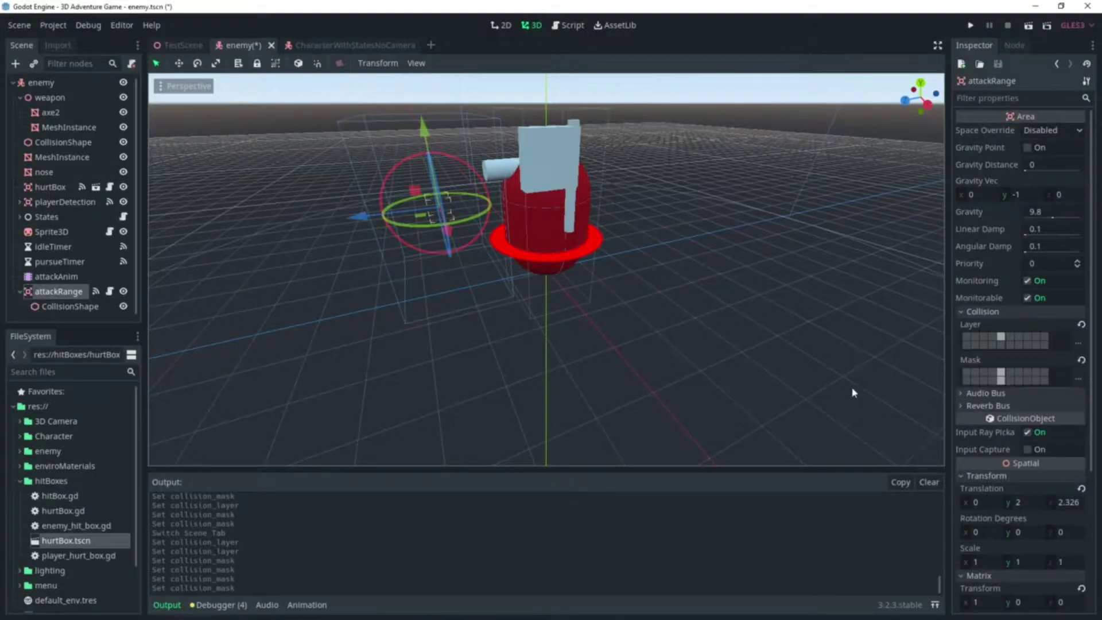
pyautogui.scroll(-2, 512, 82)
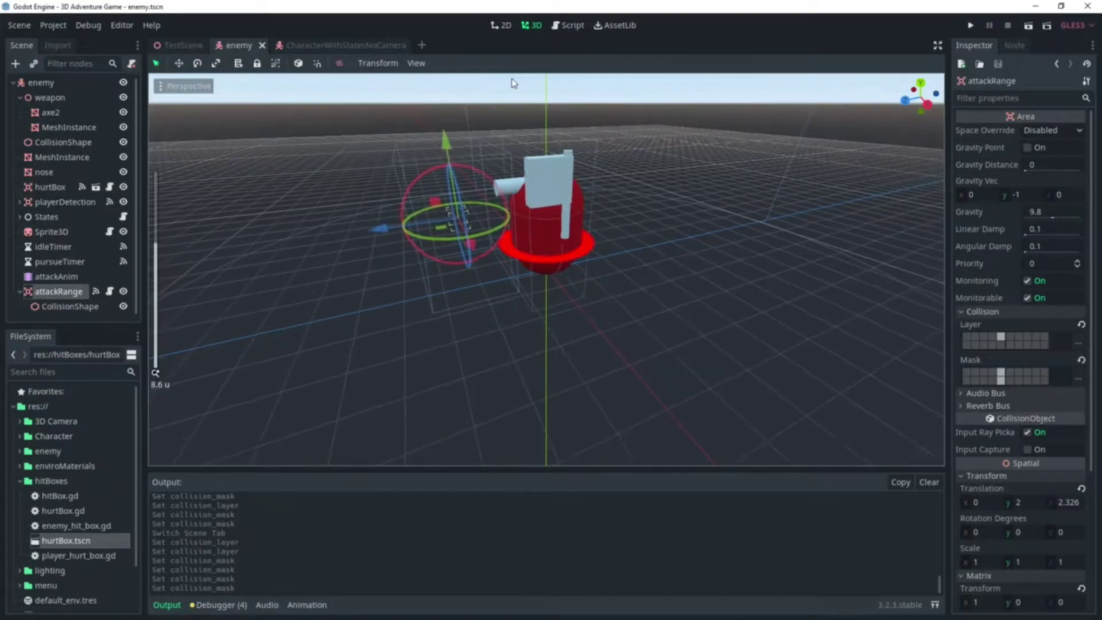
pyautogui.click(970, 25)
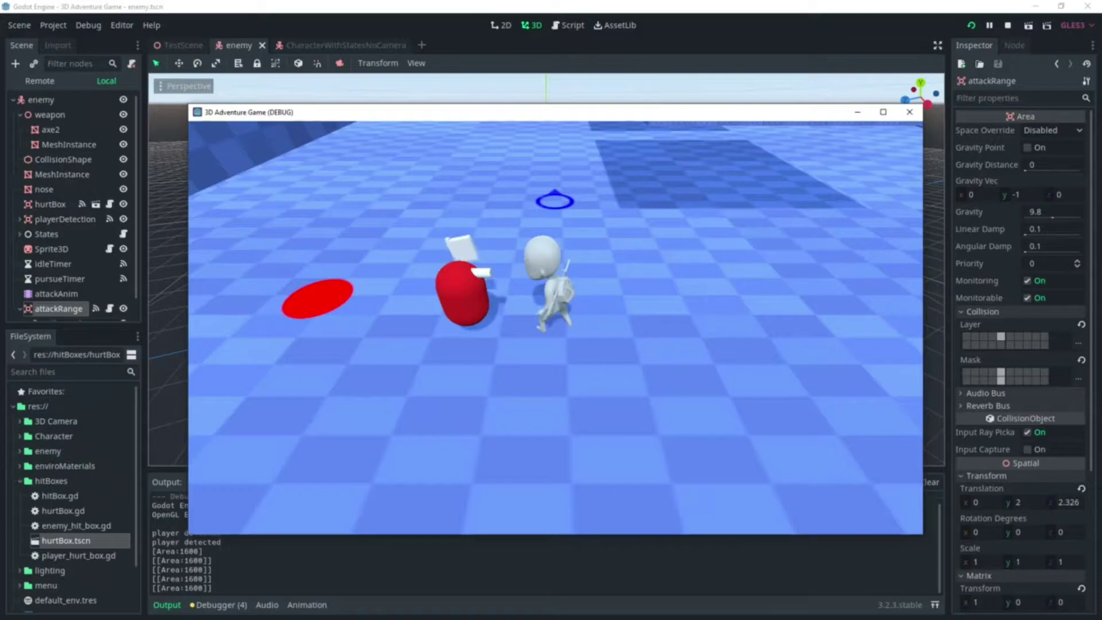
pyautogui.press('w')
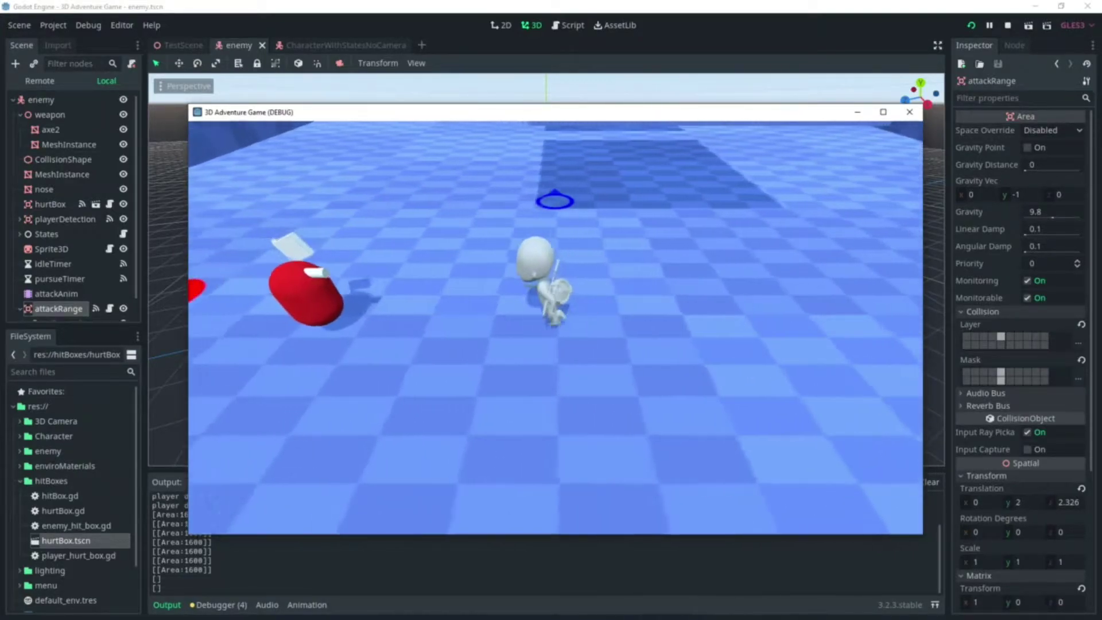
pyautogui.press('Escape')
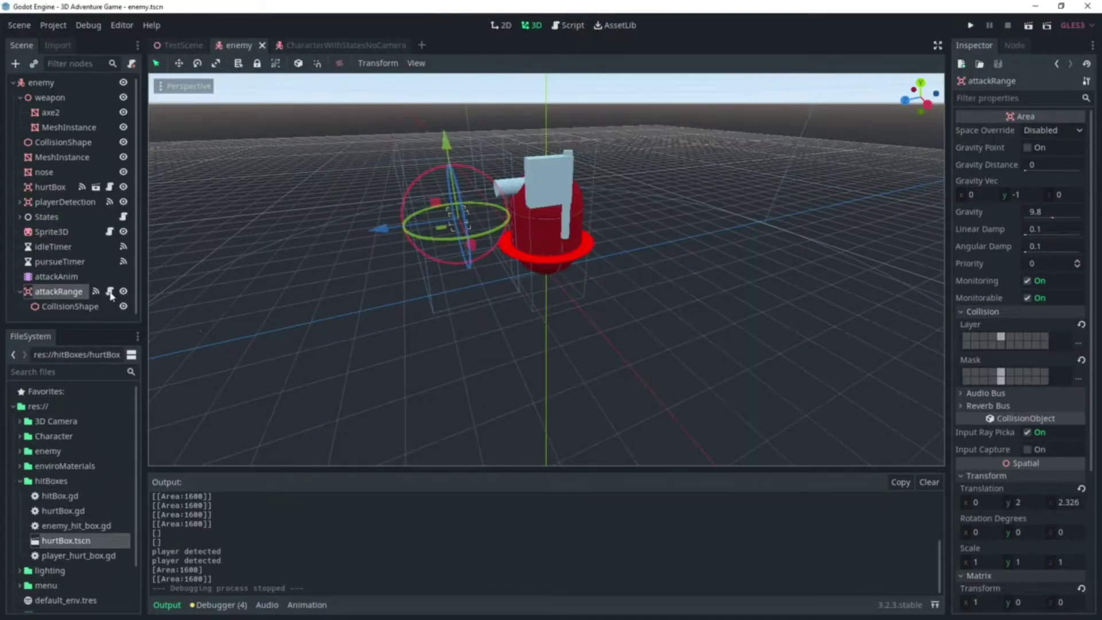
# - Check the attackRange and hurtBox scripts, then select the attackRange node
pyautogui.click(110, 292)
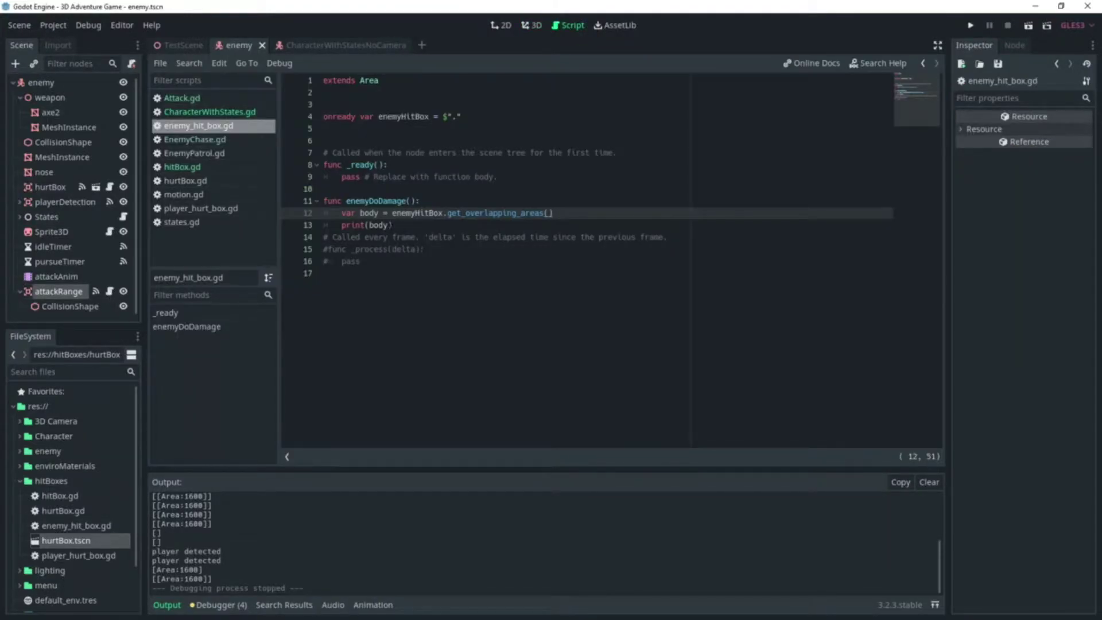
pyautogui.click(111, 187)
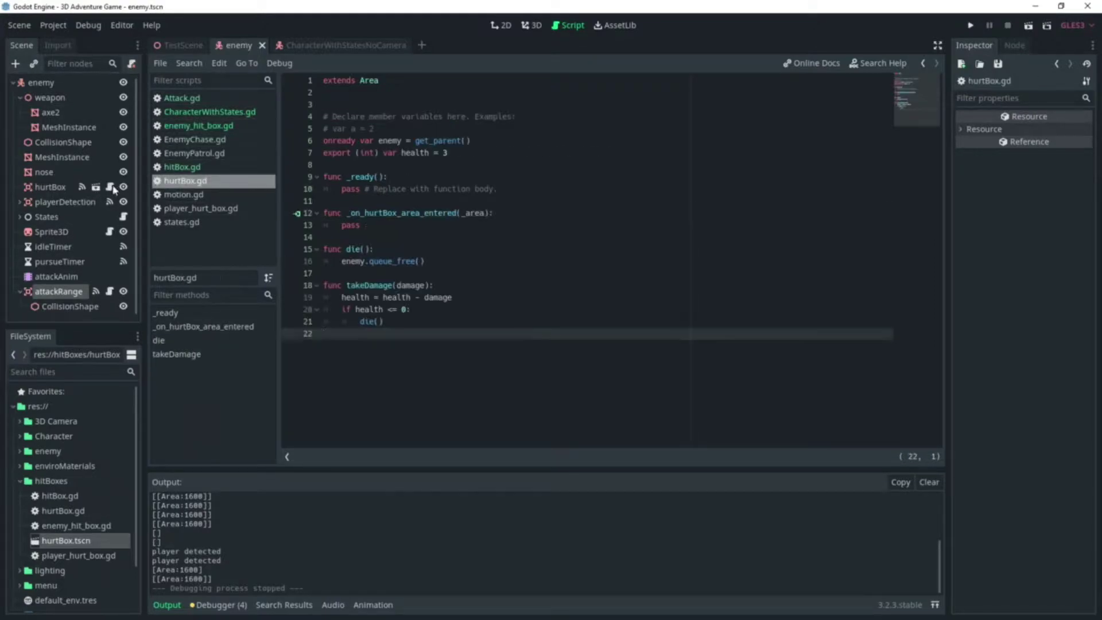
pyautogui.click(56, 233)
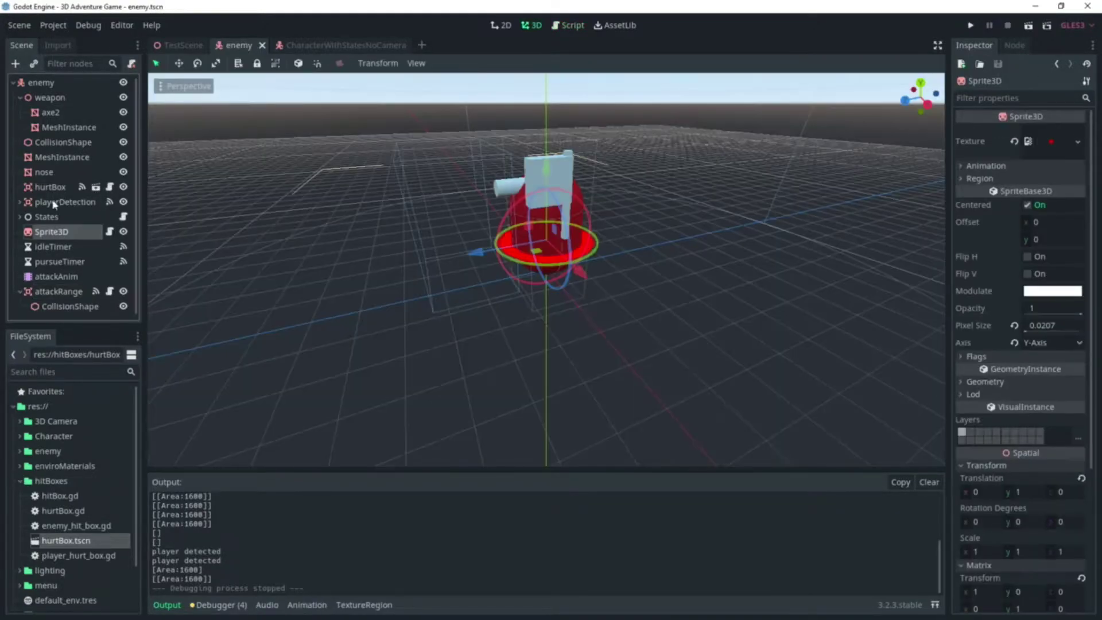
pyautogui.click(54, 189)
pyautogui.click(50, 278)
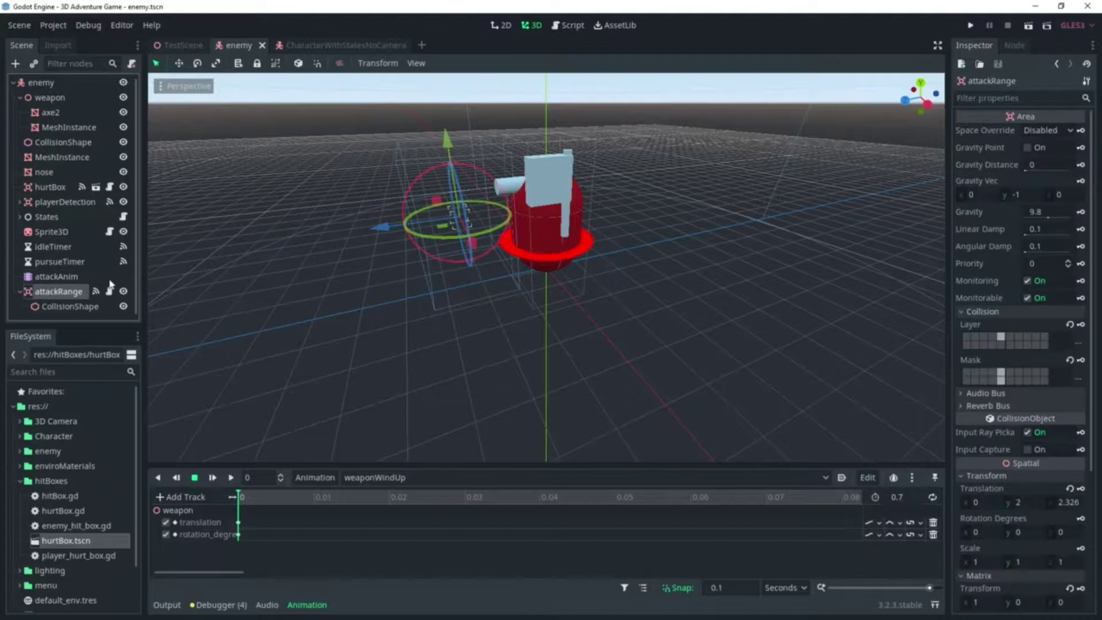
# - Connect attackRange's area_exited signal to the States/attack script
pyautogui.click(1015, 46)
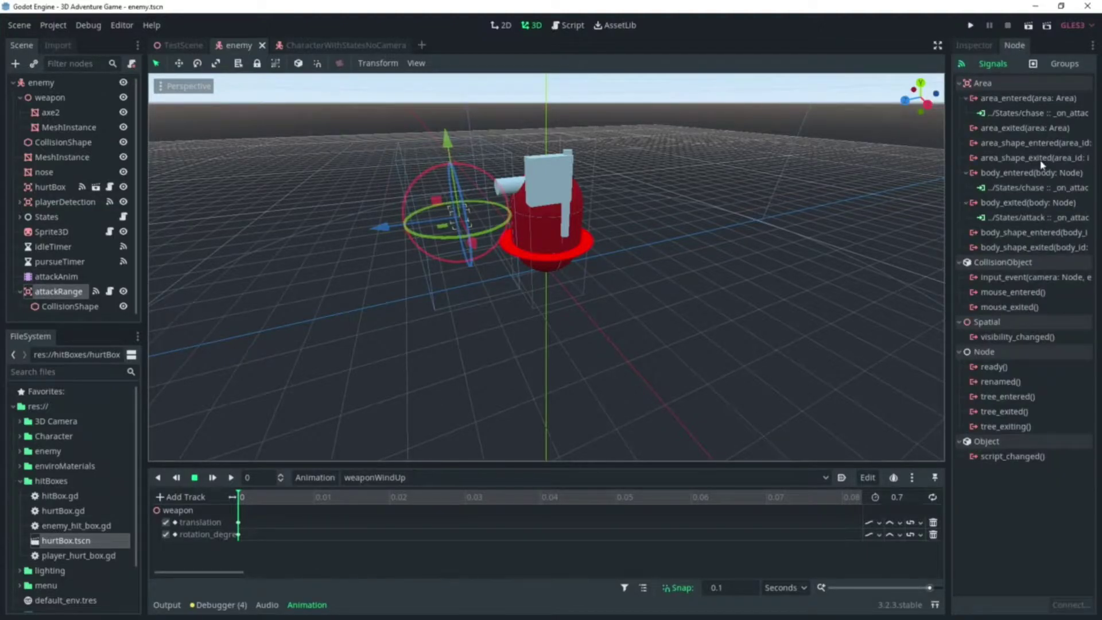
pyautogui.doubleClick(1024, 129)
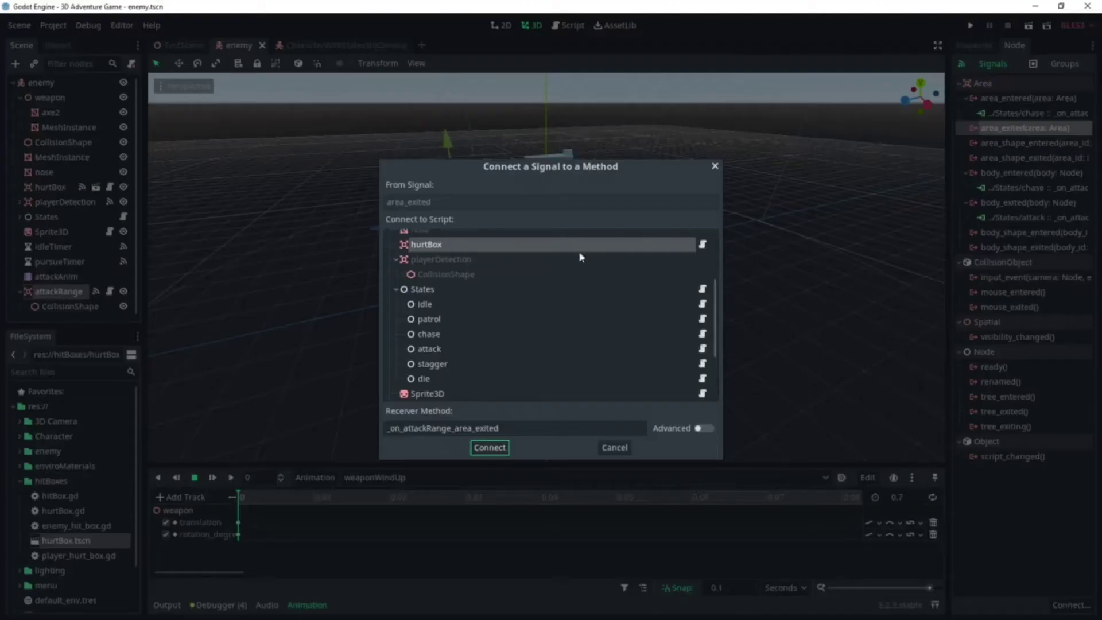
pyautogui.doubleClick(434, 349)
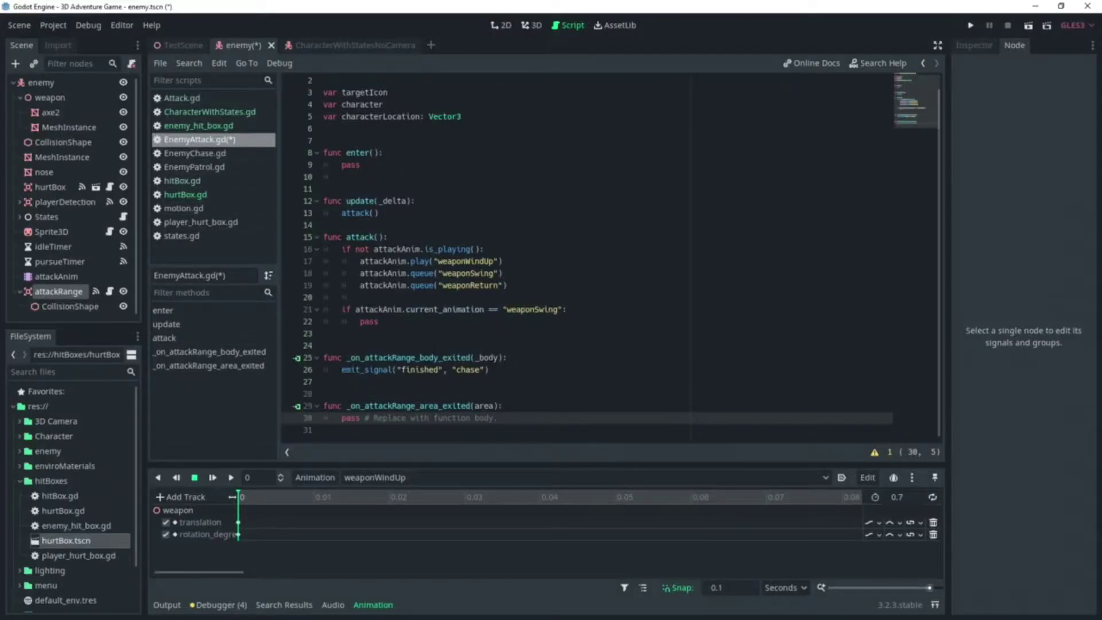
# - Replace the handler's pass with emit_signal("finished", "chase"), save, and run the game
pyautogui.moveTo(488, 369); pyautogui.dragTo(341, 369)
pyautogui.hotkey('ctrl', 'c')
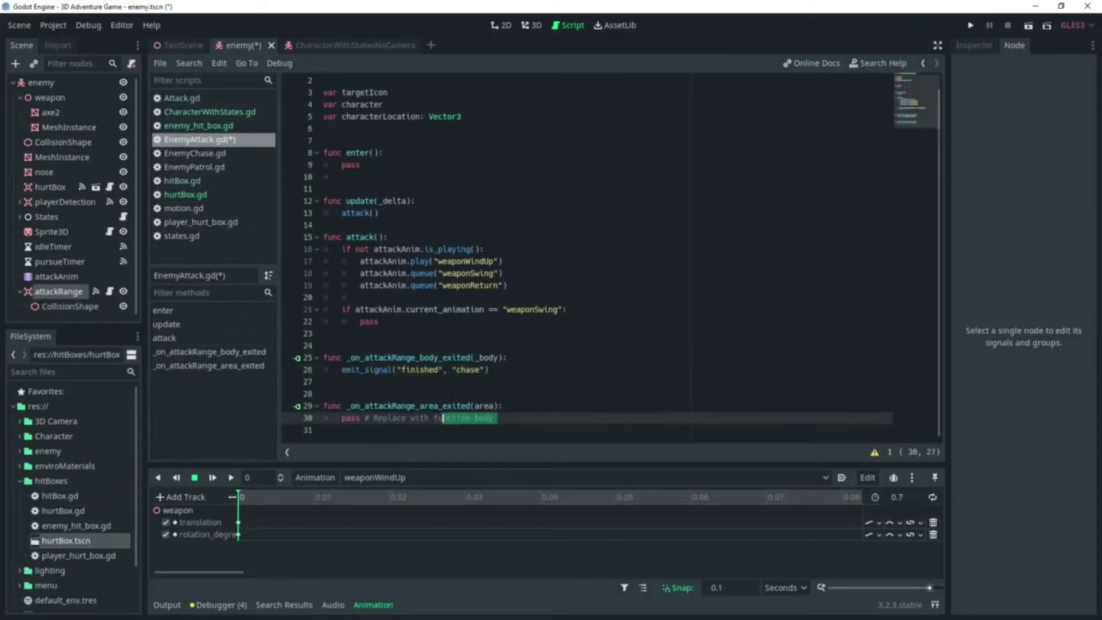
pyautogui.moveTo(496, 418); pyautogui.dragTo(341, 417)
pyautogui.hotkey('ctrl', 'v')
pyautogui.hotkey('ctrl', 's')
pyautogui.click(567, 355)
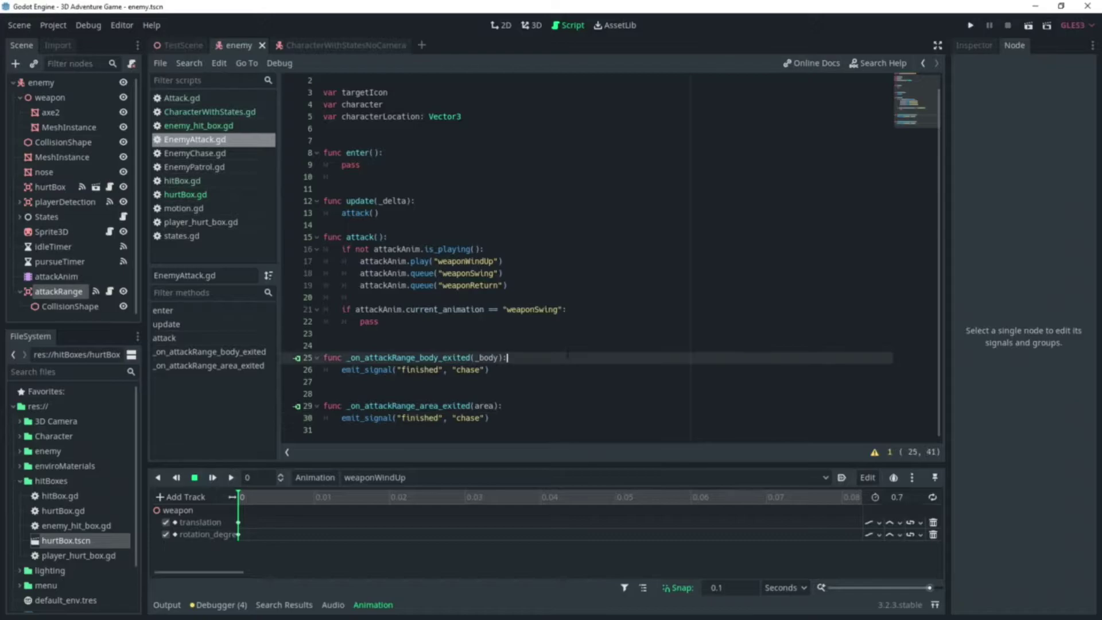
pyautogui.click(970, 26)
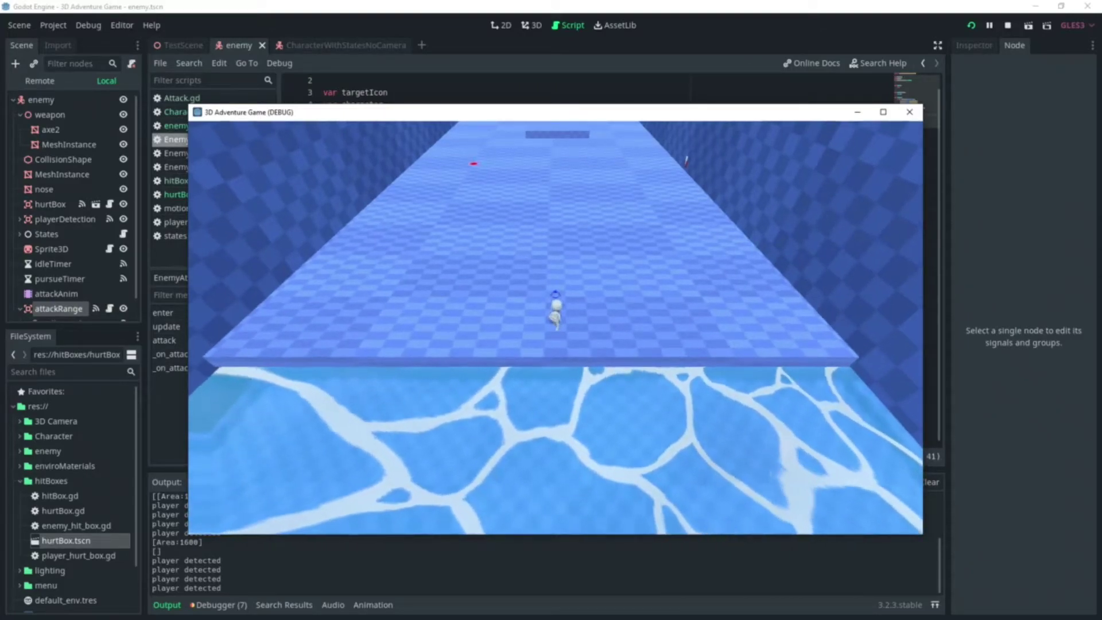
# - Pause the test run with Esc and choose Quit
pyautogui.press('Escape')
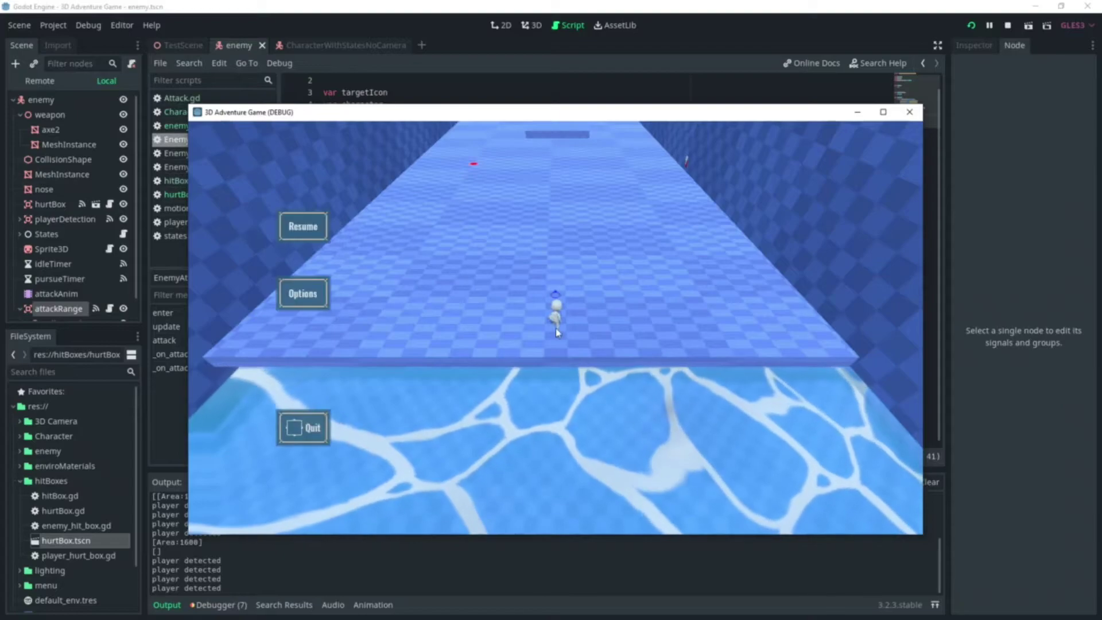
pyautogui.click(910, 112)
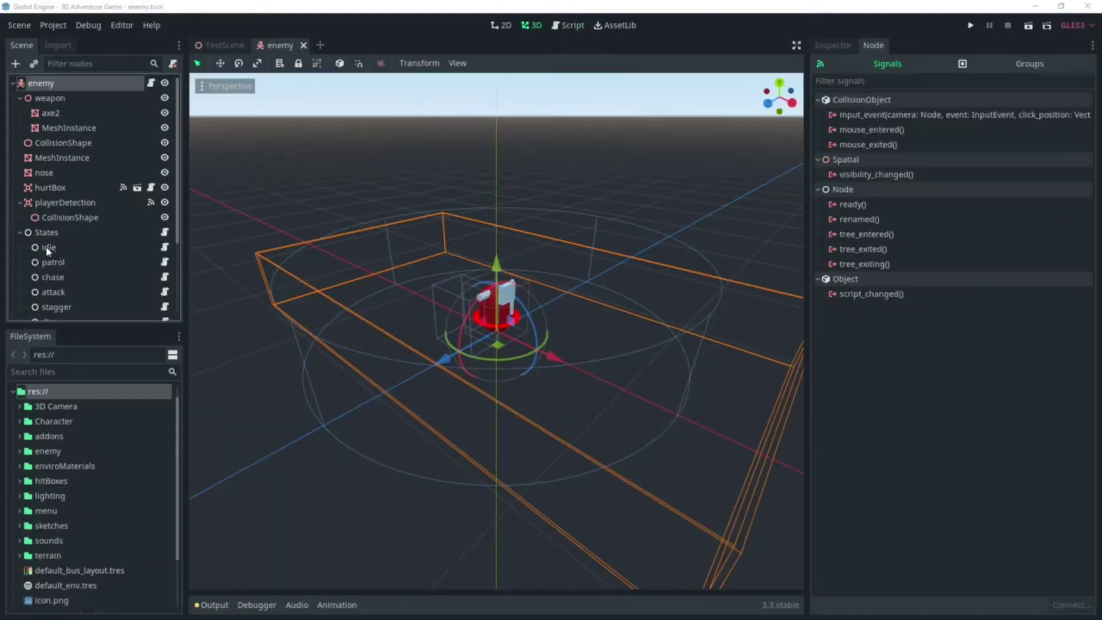
pyautogui.scroll(-5, 47, 248)
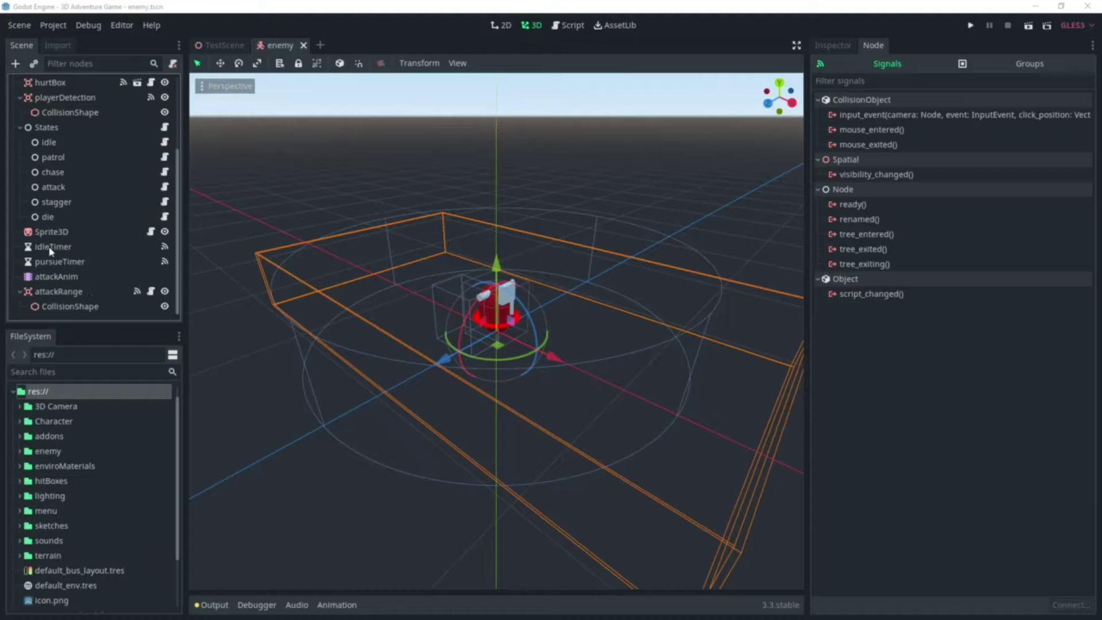
# - Trace attackRange's area_entered and area_exited connections to the chase and attack handlers
pyautogui.click(65, 293)
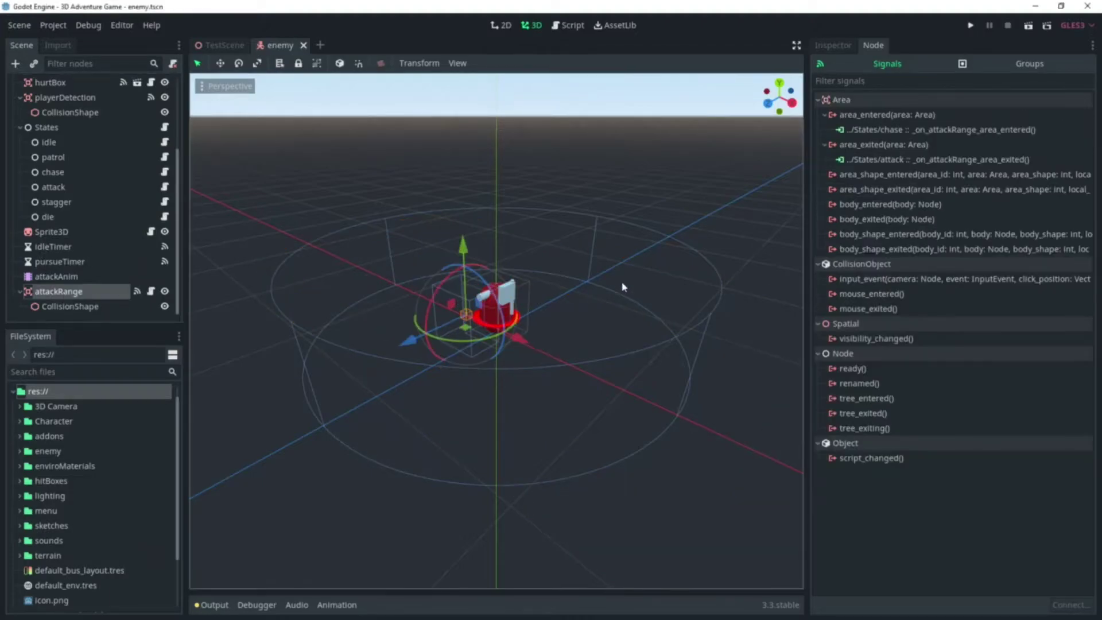
pyautogui.click(903, 130)
pyautogui.doubleClick(903, 131)
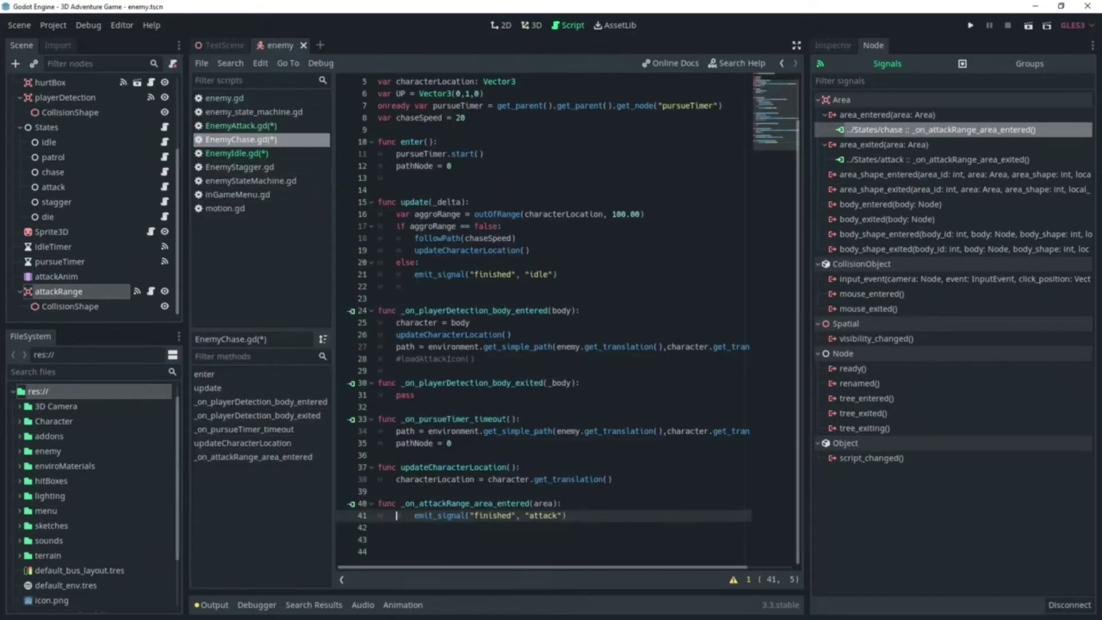
pyautogui.rightClick(922, 163)
pyautogui.click(941, 180)
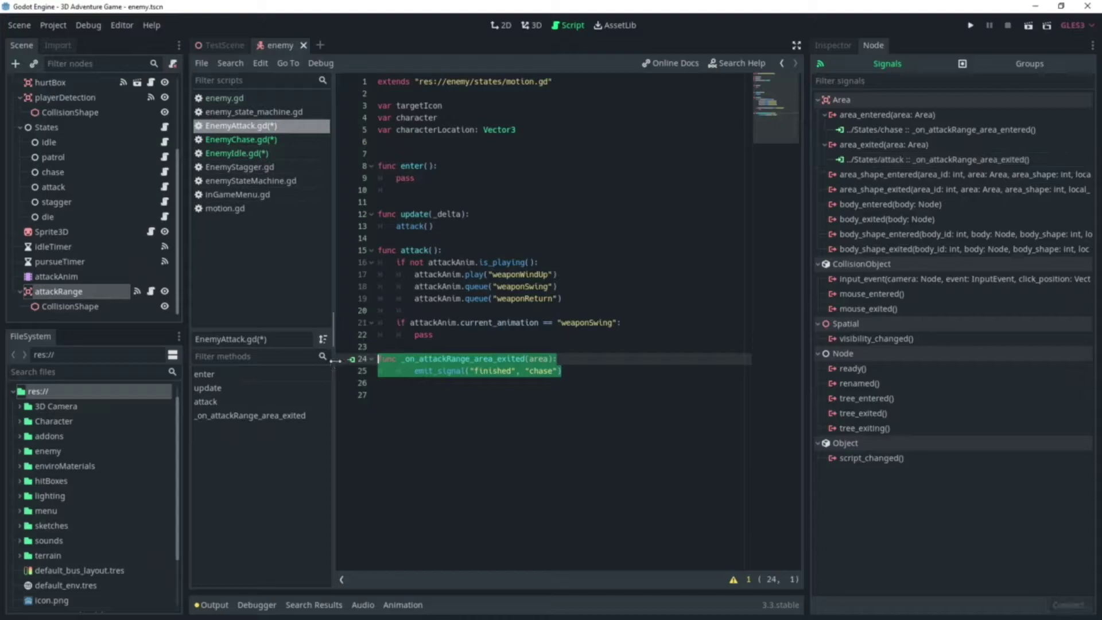
# - Trace idleTimer and pursueTimer timeouts to their idle and chase state handlers
pyautogui.click(61, 248)
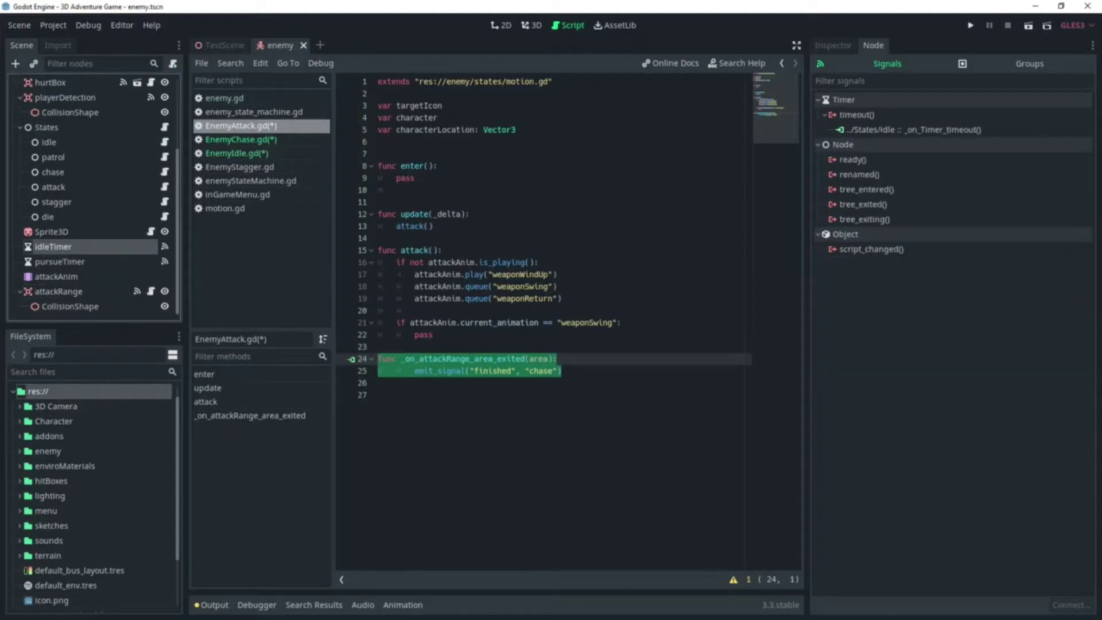
pyautogui.rightClick(880, 129)
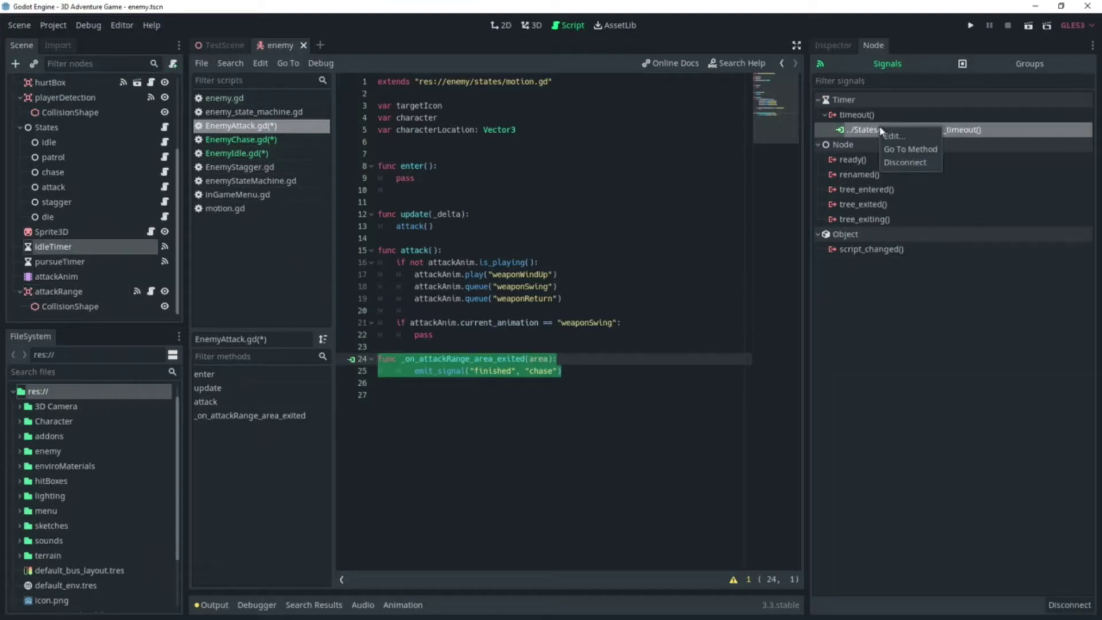
pyautogui.click(908, 149)
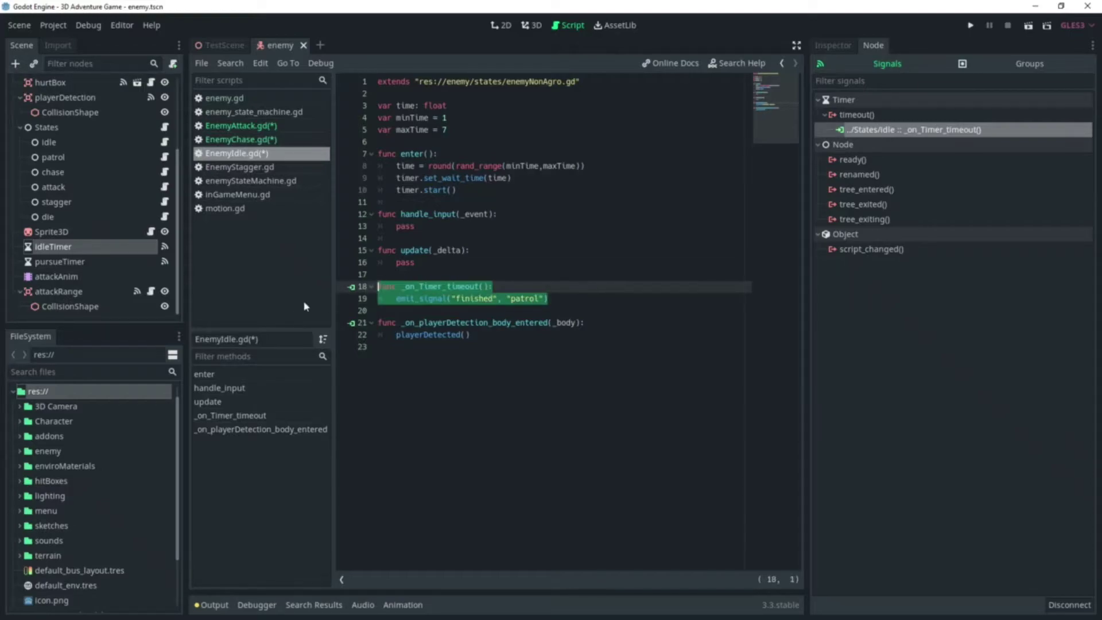
pyautogui.click(80, 263)
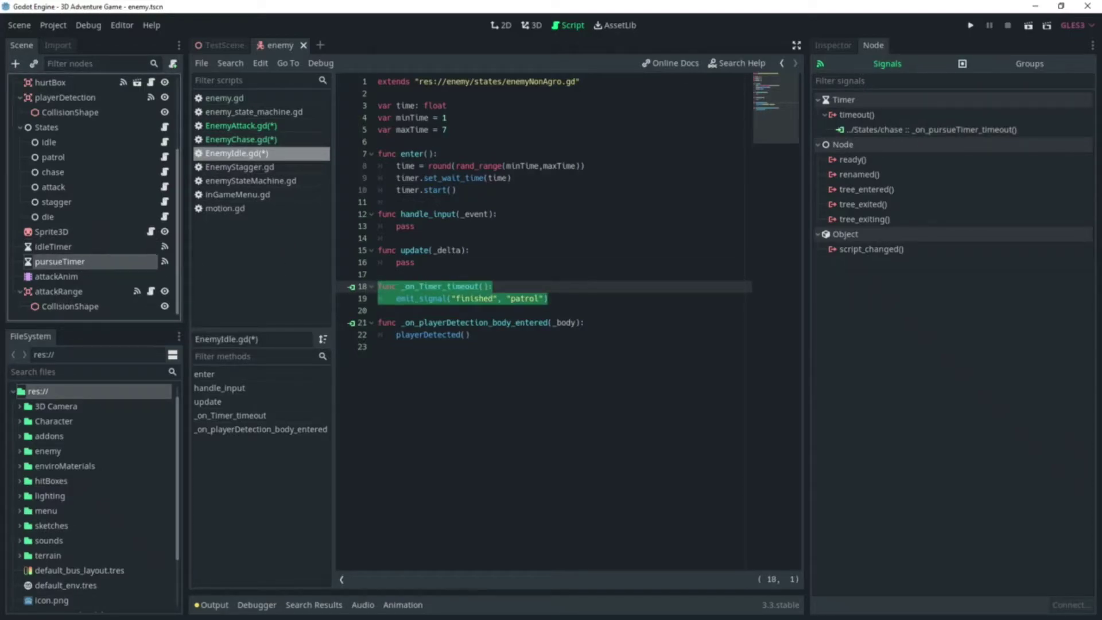
pyautogui.rightClick(855, 131)
pyautogui.click(880, 152)
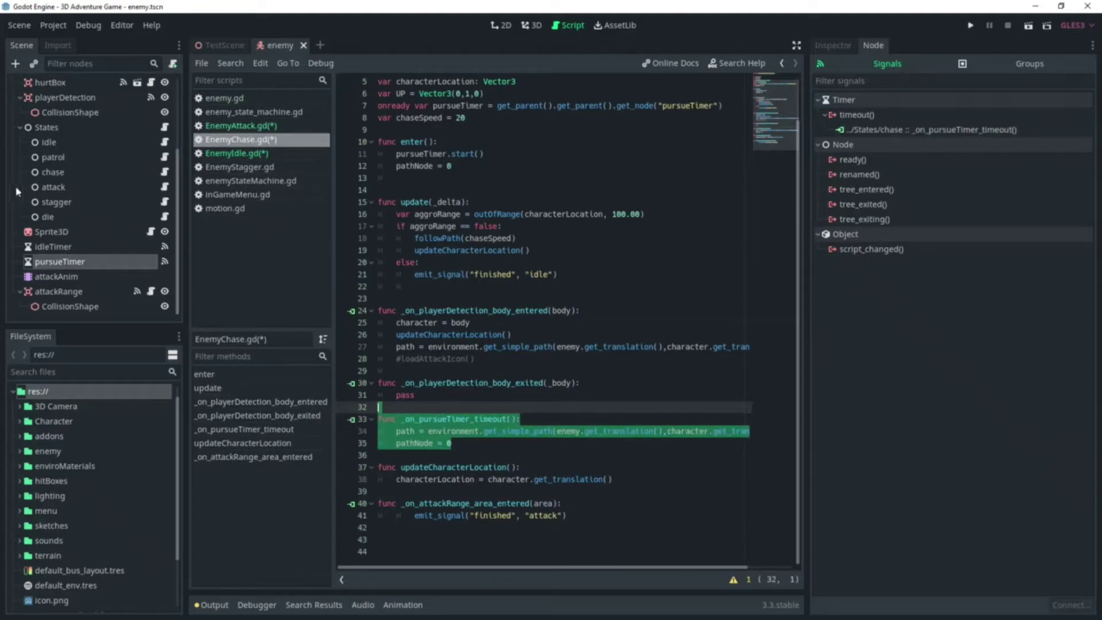
# - Go to the idle state's playerDetection body-entered handler and select its lines
pyautogui.click(101, 99)
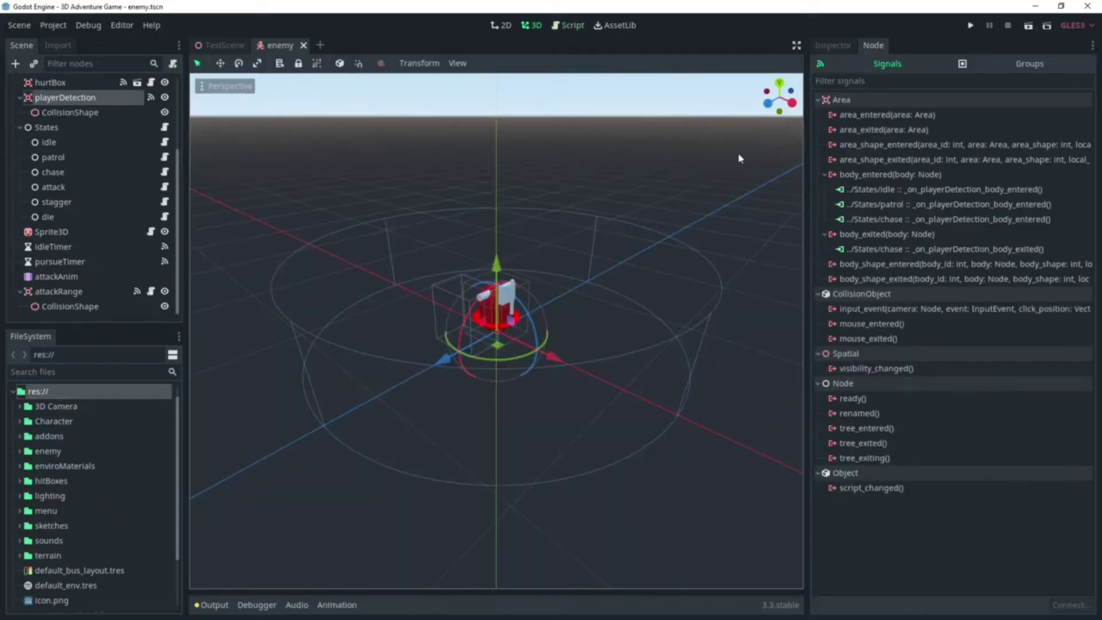
pyautogui.rightClick(909, 191)
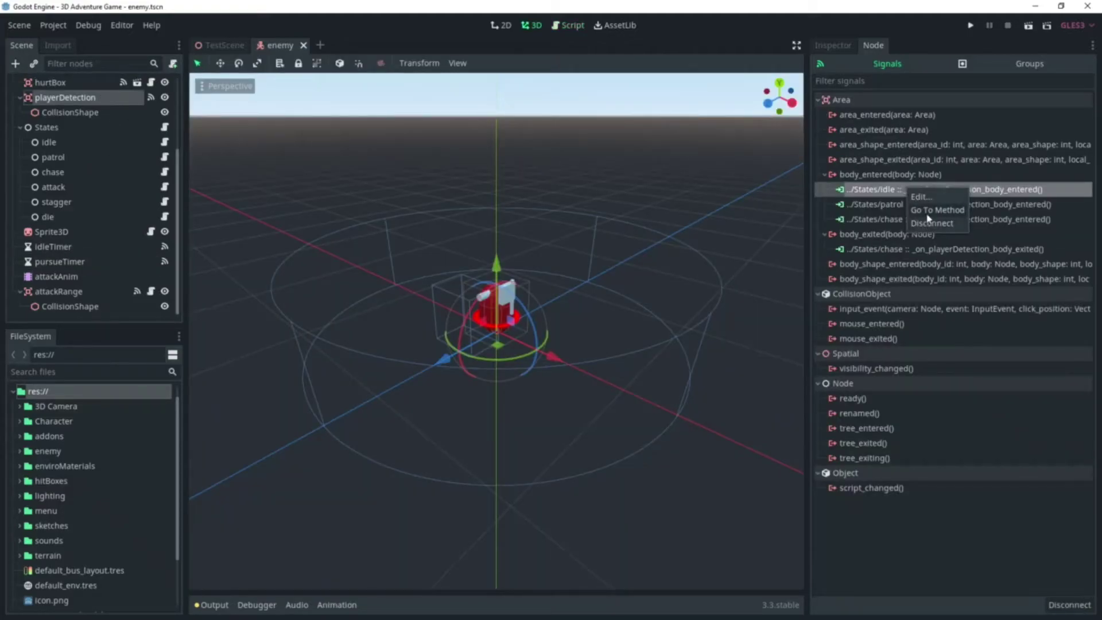
pyautogui.click(928, 212)
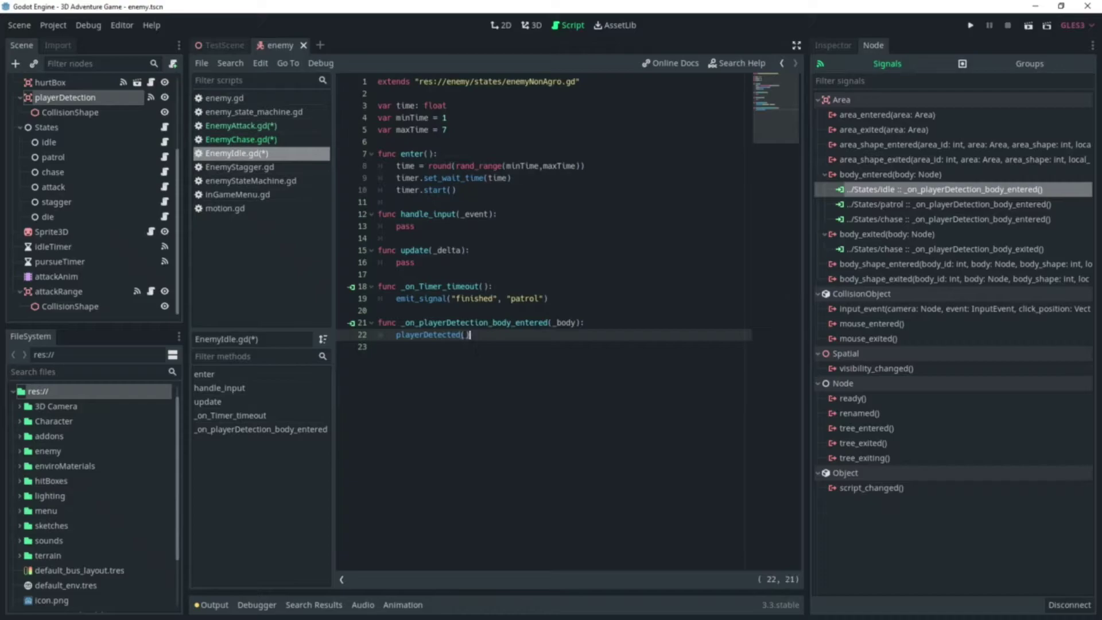
pyautogui.hotkey('shift', 'Up')
pyautogui.hotkey('shift', 'Home')
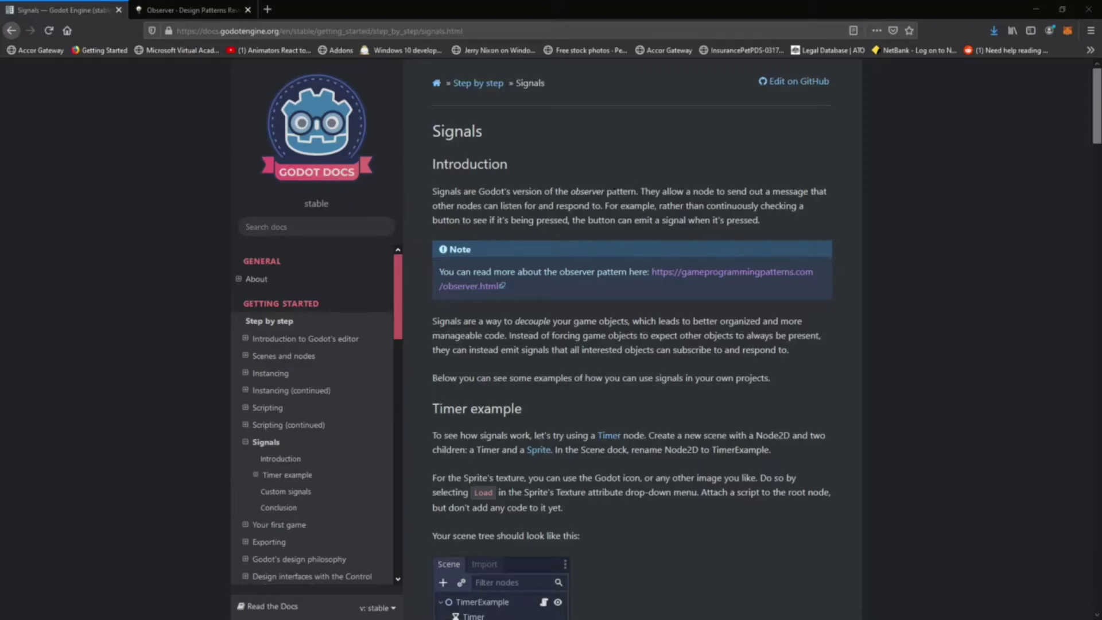
pyautogui.scroll(-2, 788, 228)
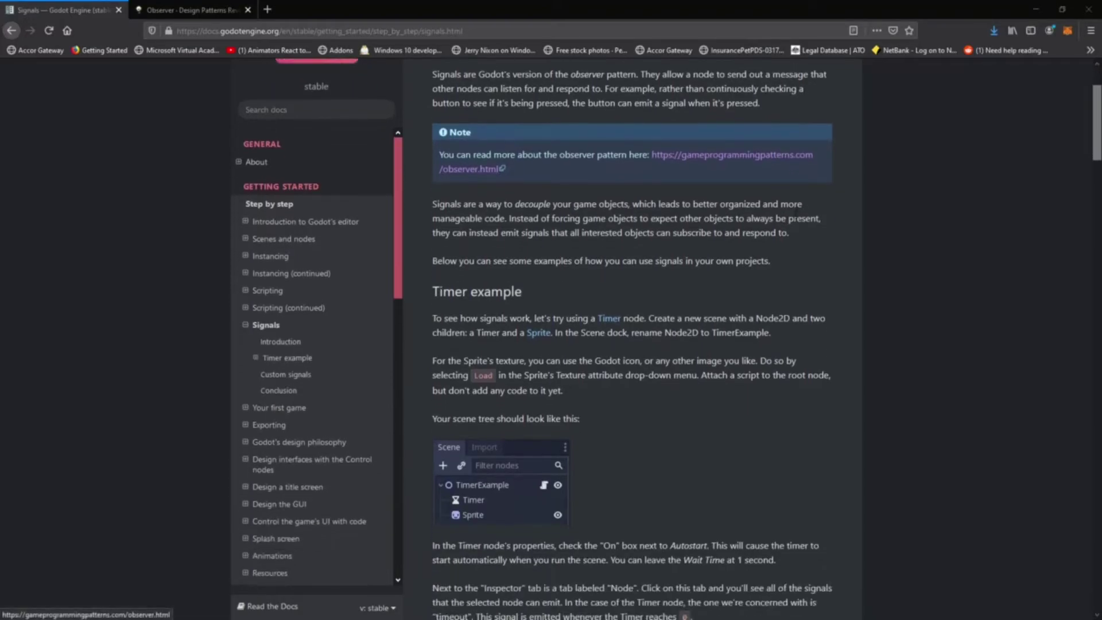
pyautogui.scroll(-3, 778, 236)
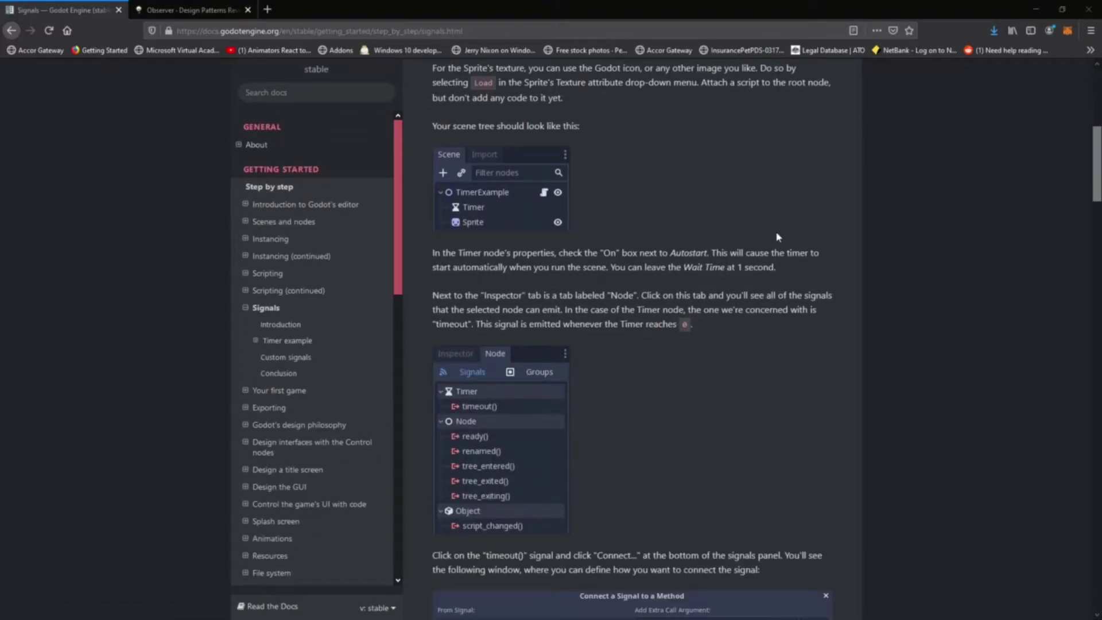
pyautogui.scroll(5, 778, 233)
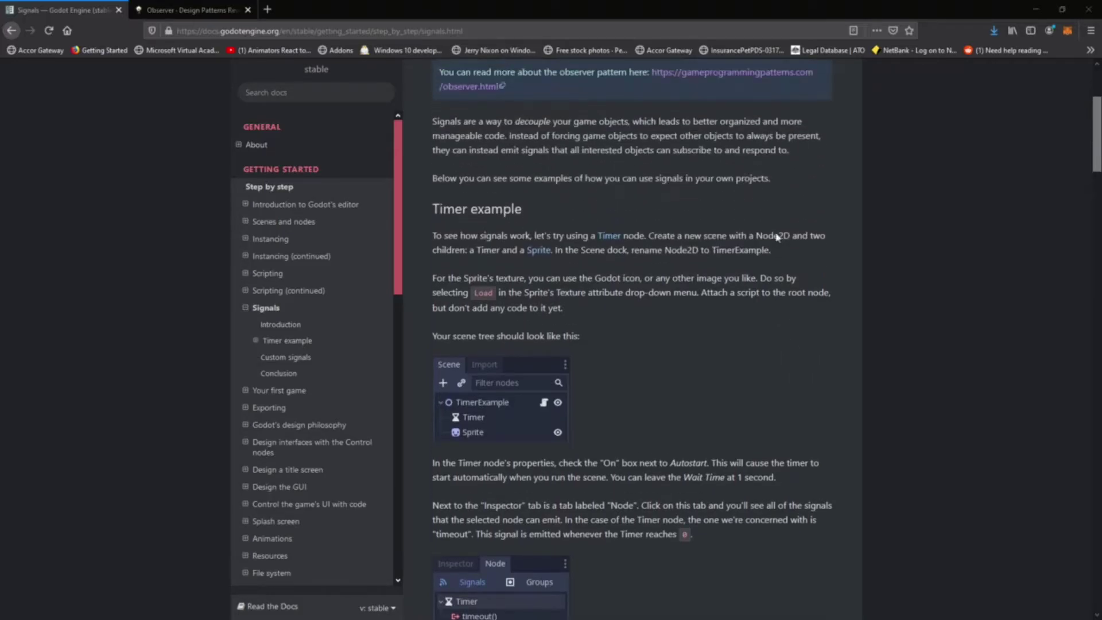
# - Read the Observer pattern article, then return to the Godot Signals docs
pyautogui.click(211, 8)
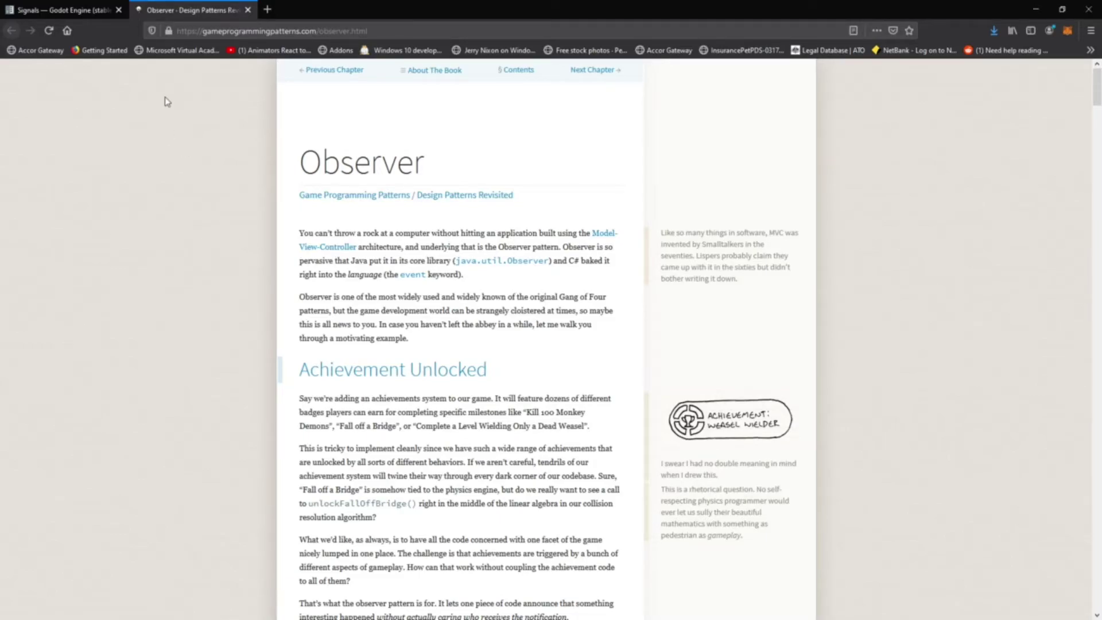
pyautogui.click(90, 8)
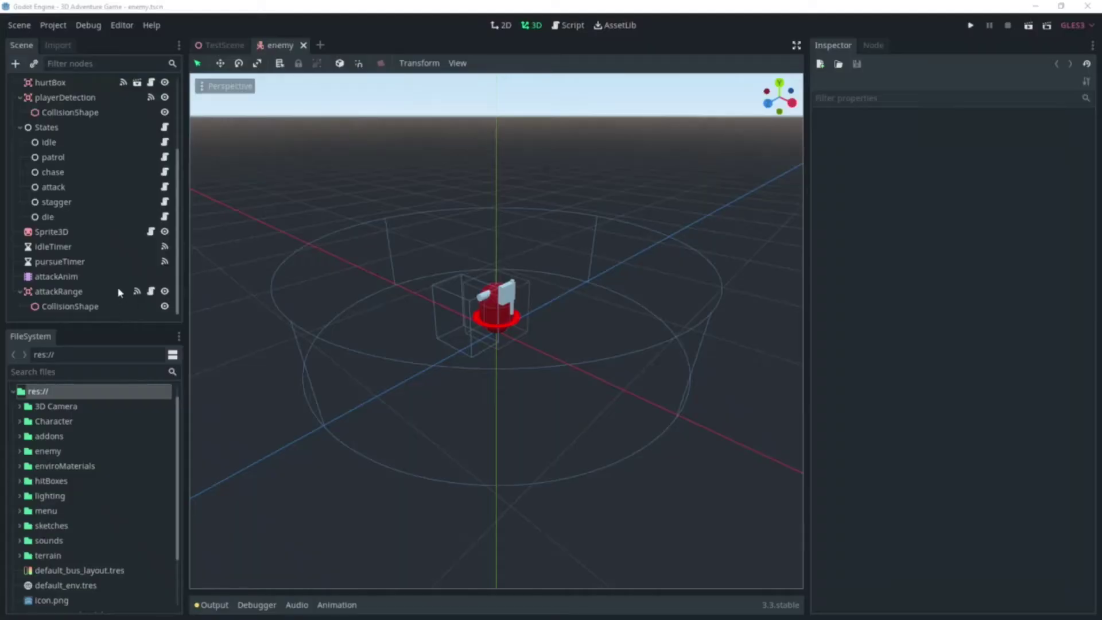
# - Show the 'state == stateMachine.current_state' check in the idle timeout and detection handlers
pyautogui.click(77, 247)
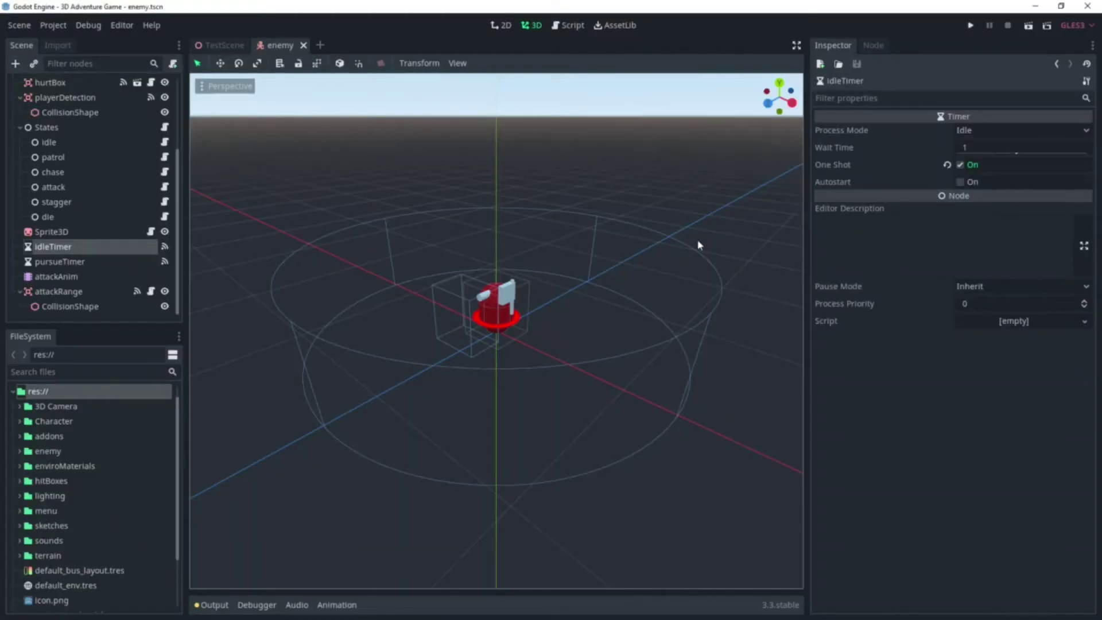
pyautogui.click(875, 45)
pyautogui.doubleClick(888, 131)
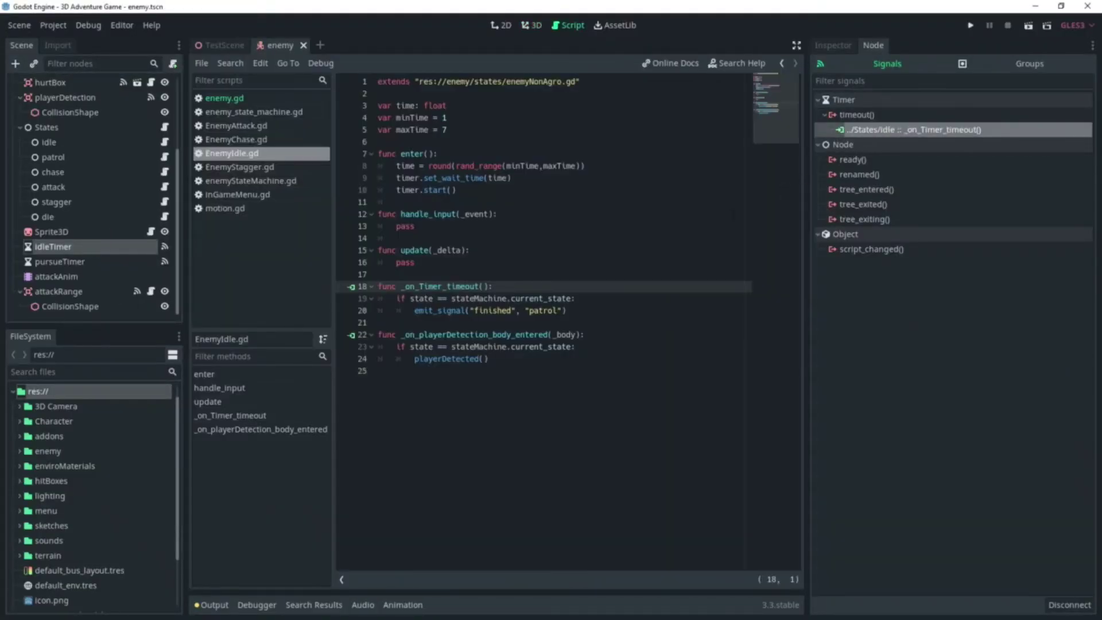
pyautogui.moveTo(592, 301); pyautogui.dragTo(366, 306)
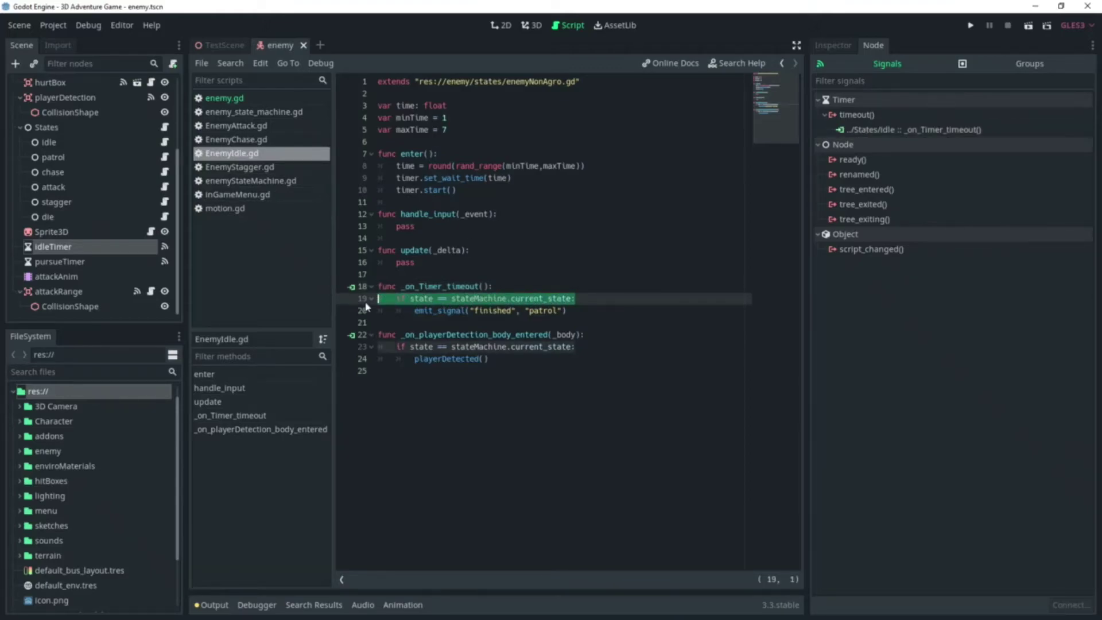
pyautogui.moveTo(595, 347); pyautogui.dragTo(300, 341)
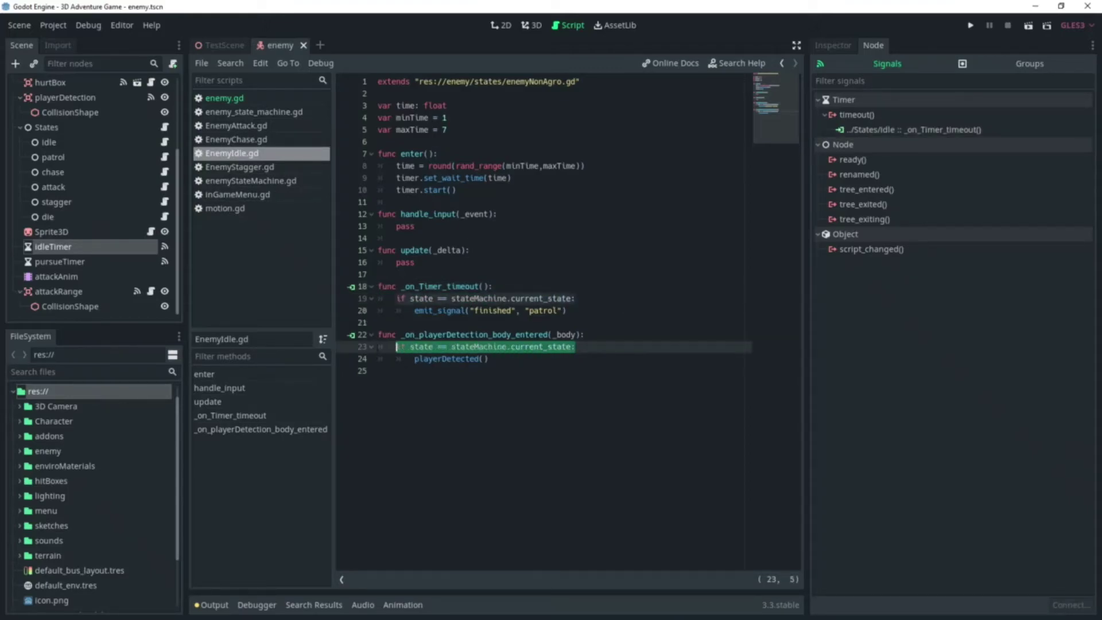
pyautogui.click(442, 323)
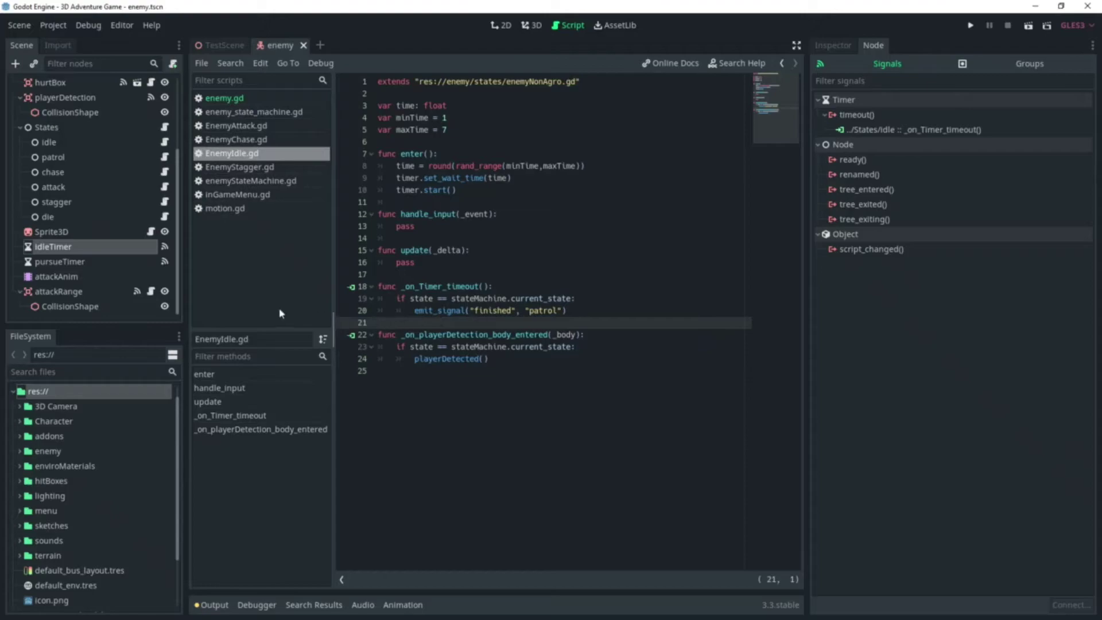
# - Open and highlight the chase state's pursue-timer handler from pursueTimer's connections
pyautogui.click(115, 264)
pyautogui.doubleClick(909, 130)
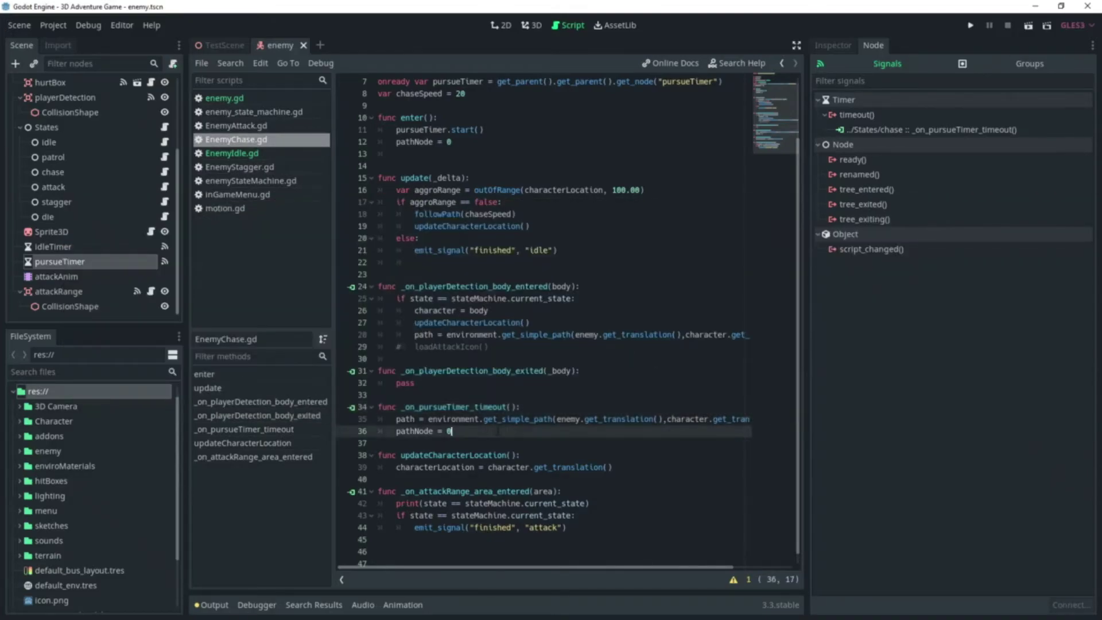
pyautogui.moveTo(383, 444); pyautogui.dragTo(348, 411)
pyautogui.scroll(-1, 494, 388)
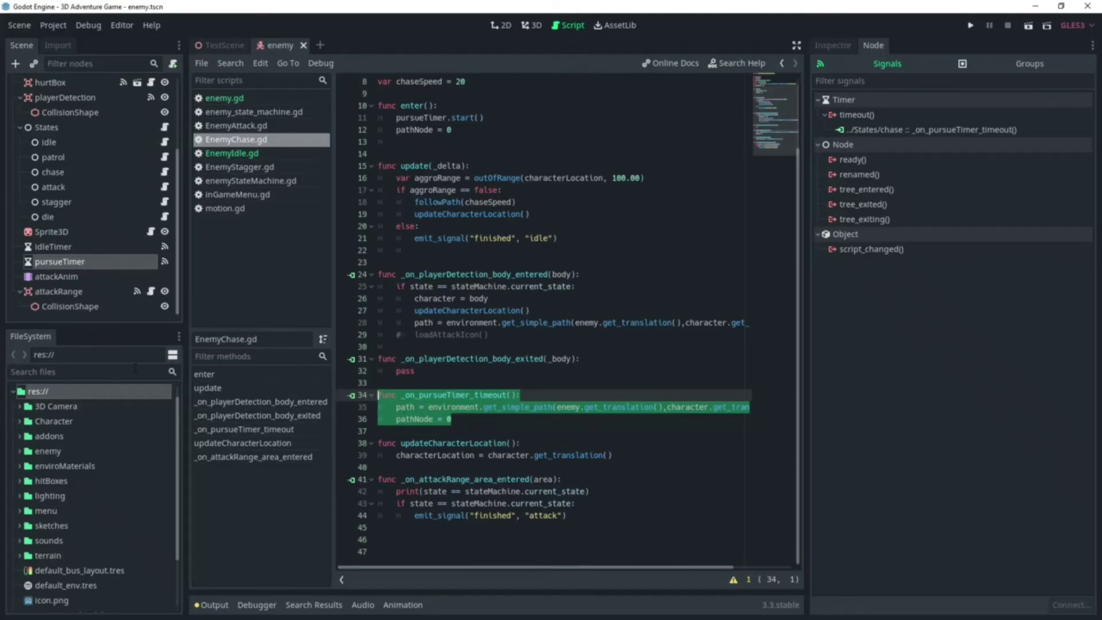
# - Delete the debug print from the chase state's attack-range handler
pyautogui.click(78, 293)
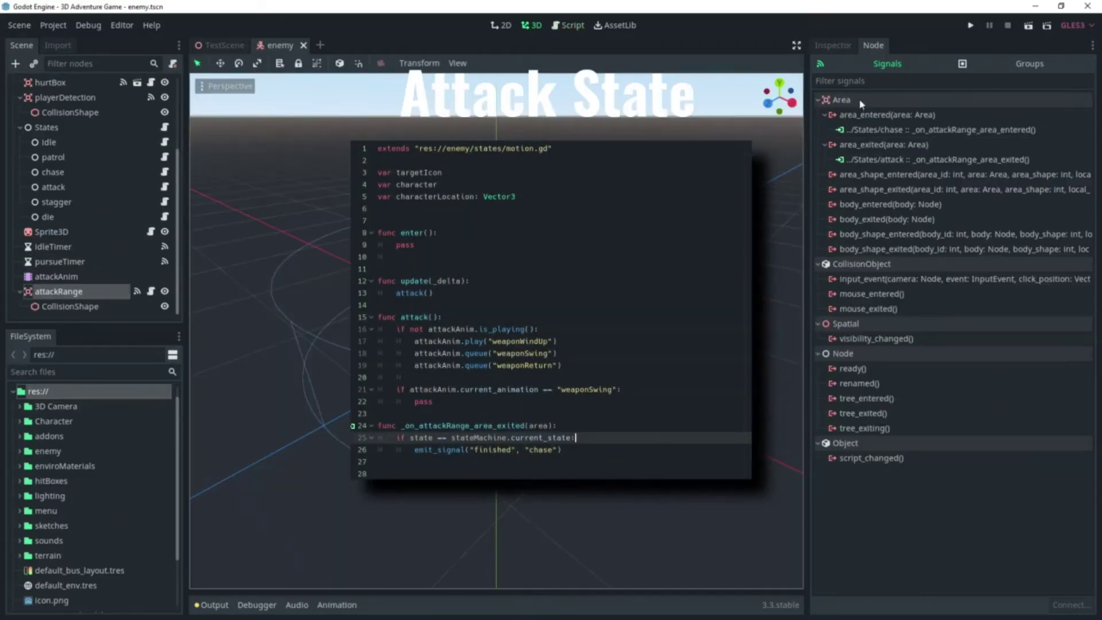
pyautogui.rightClick(870, 134)
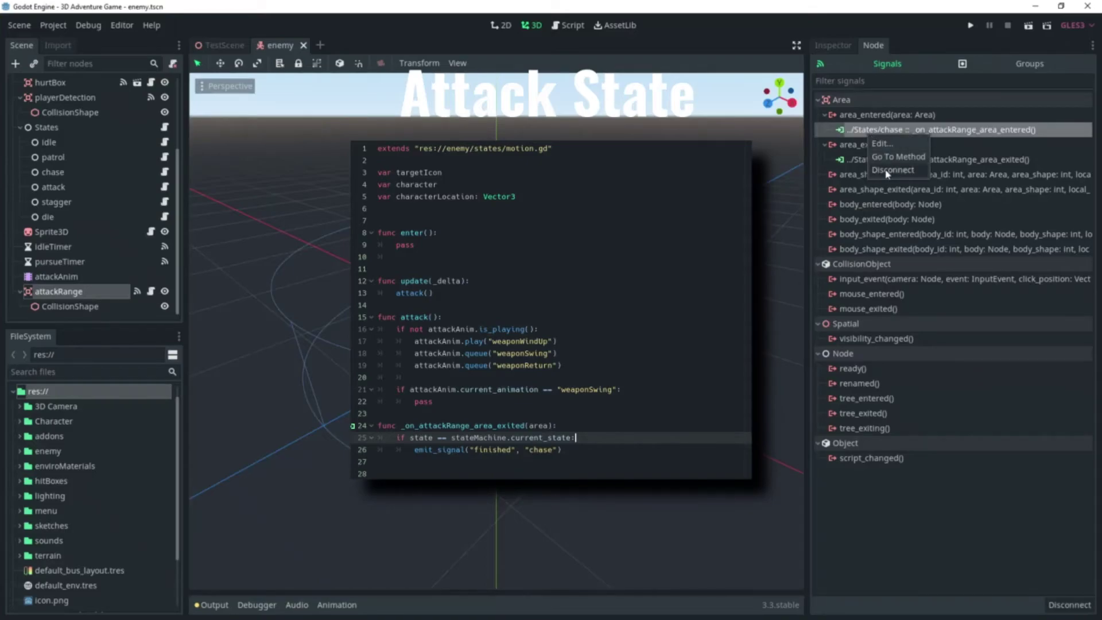
pyautogui.click(895, 157)
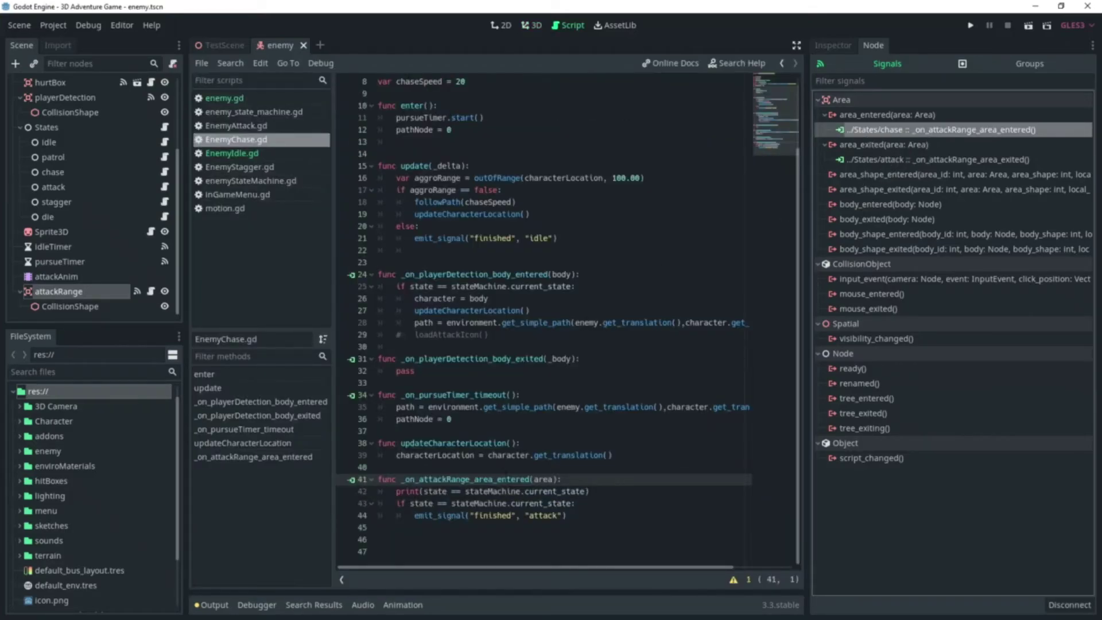
pyautogui.moveTo(589, 491); pyautogui.dragTo(378, 491)
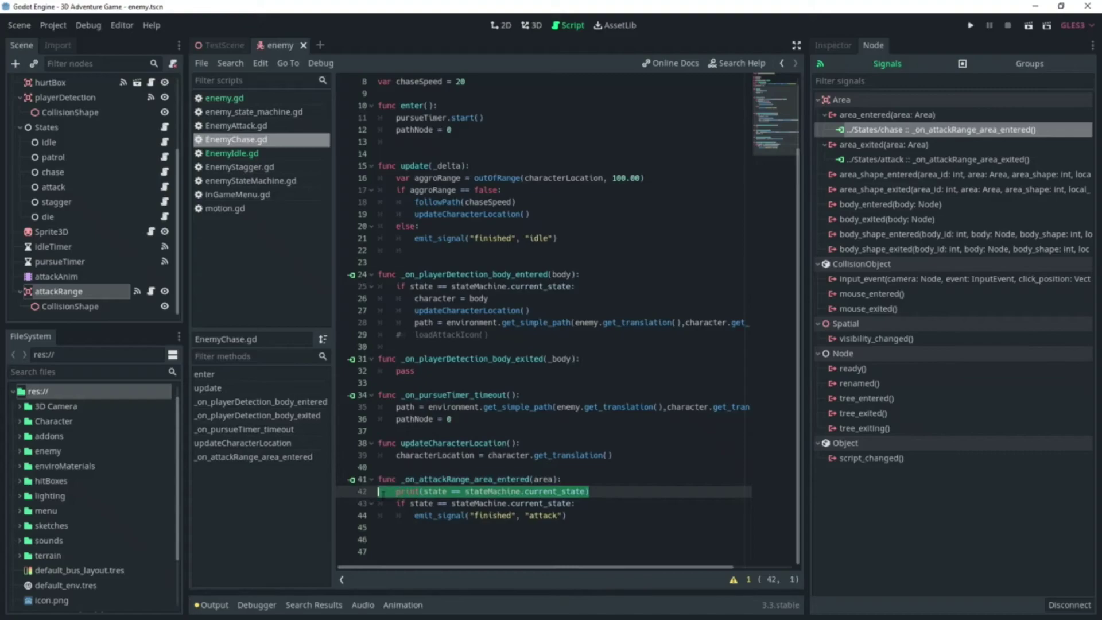
pyautogui.press('BackSpace')
pyautogui.press('BackSpace')
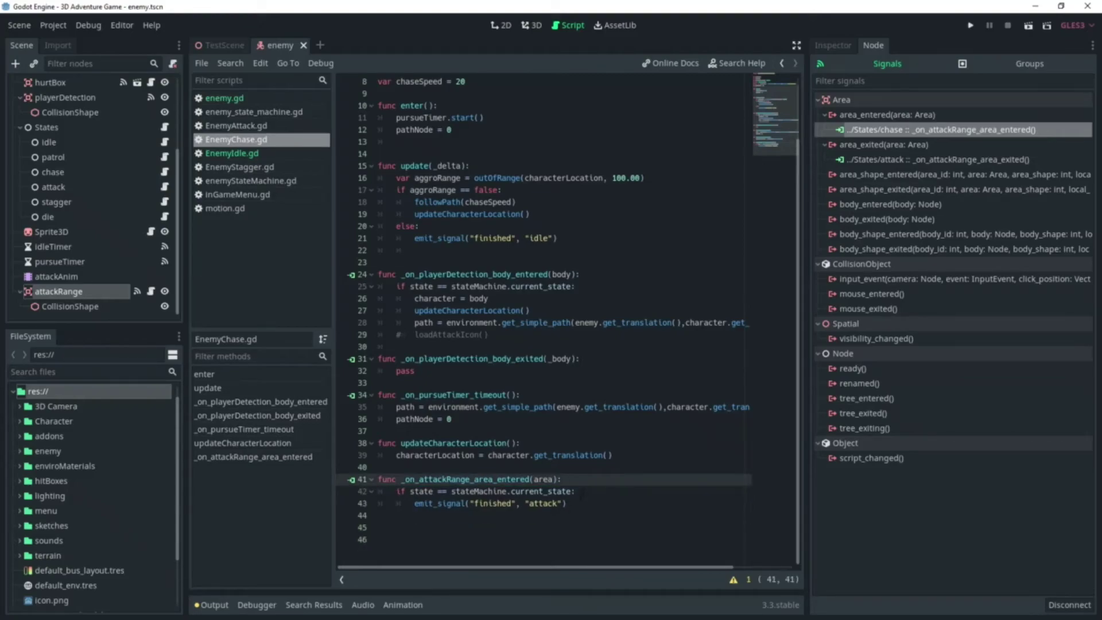
pyautogui.moveTo(567, 503); pyautogui.dragTo(338, 493)
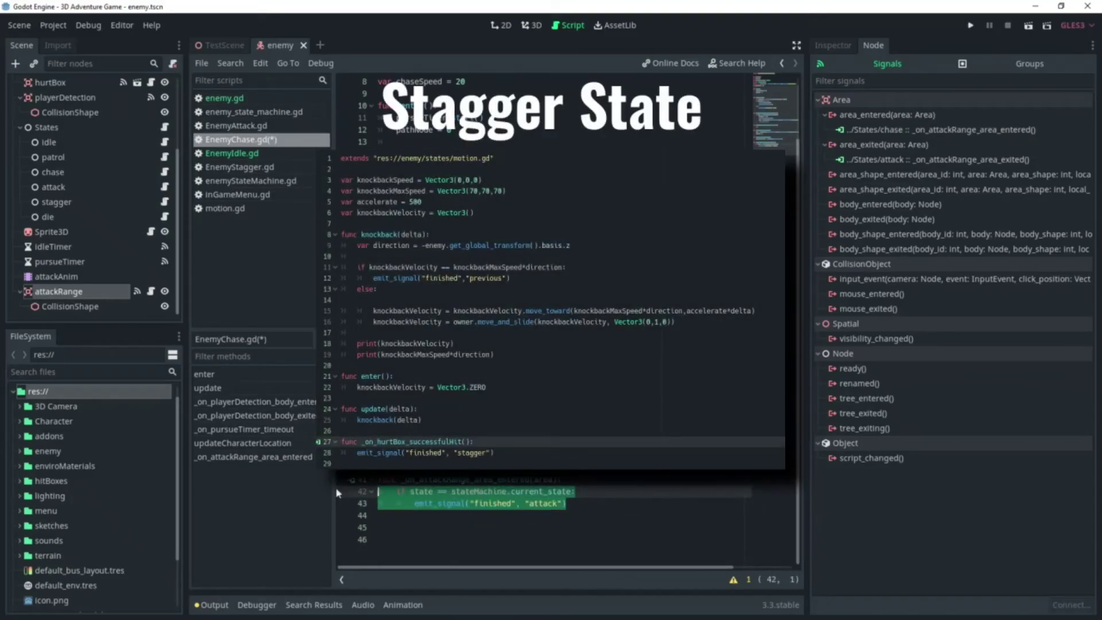
pyautogui.press('Left')
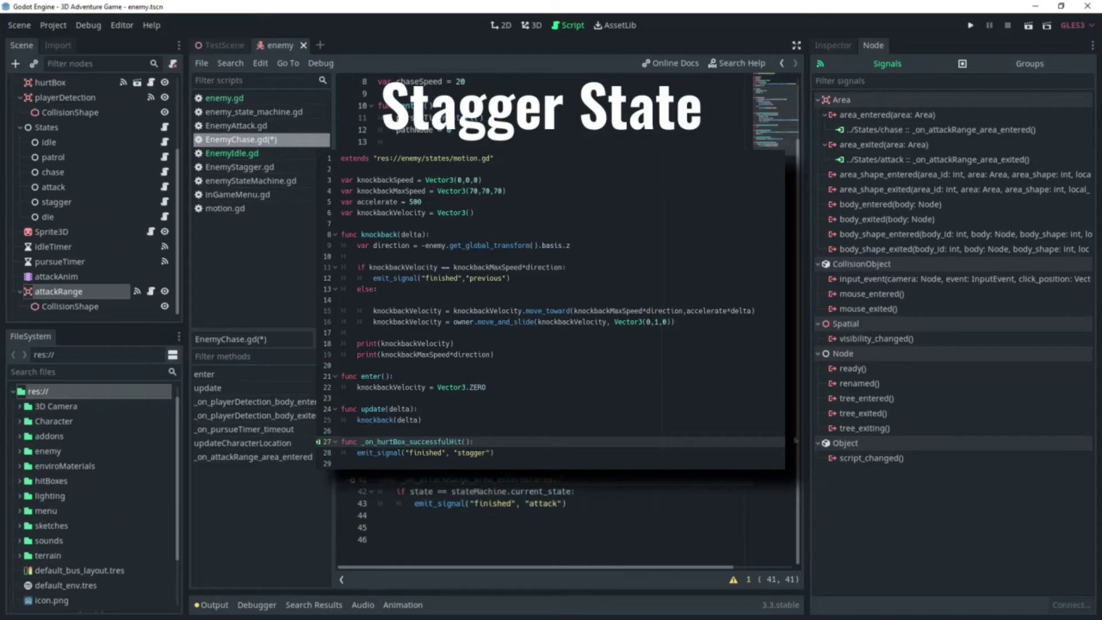
# - Review the chase-signal line in EnemyAttack.gd and run the game with F5
pyautogui.doubleClick(904, 160)
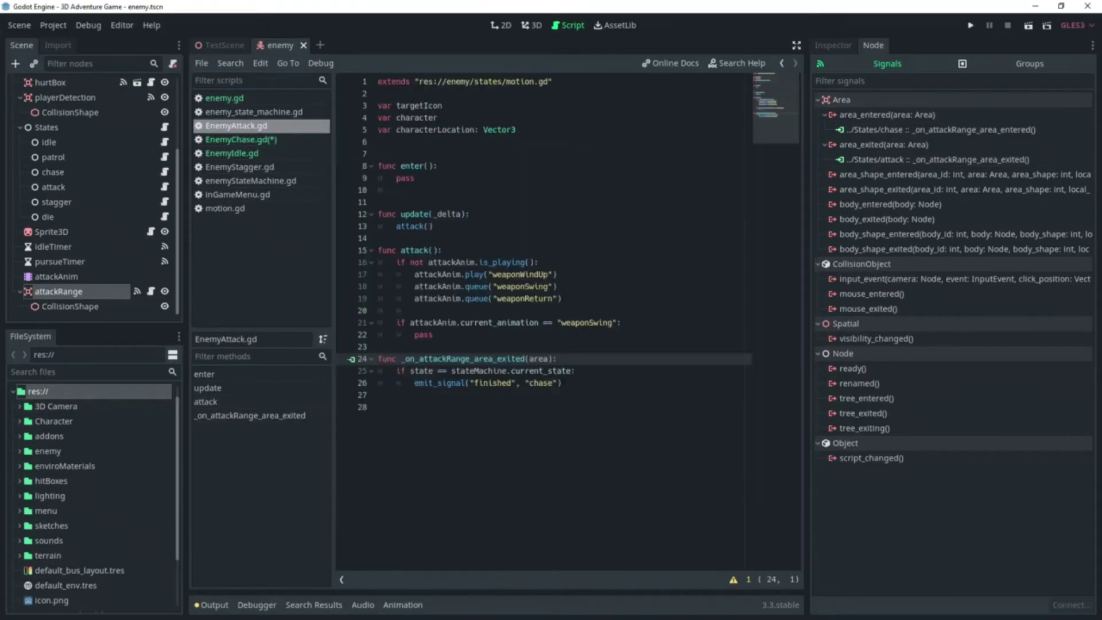
pyautogui.moveTo(614, 386); pyautogui.dragTo(327, 384)
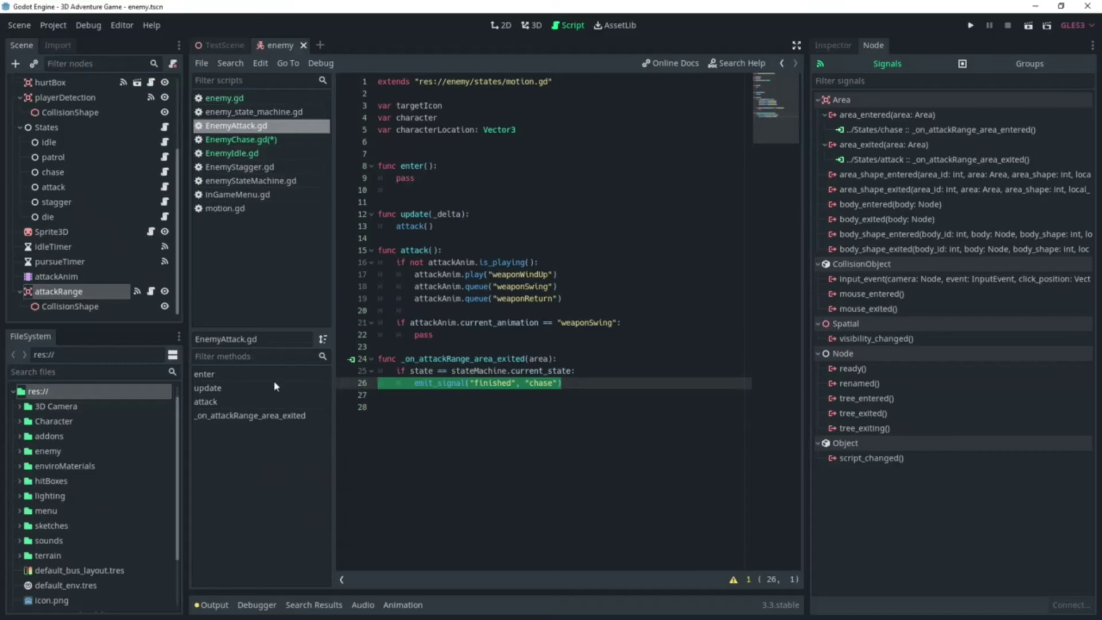
pyautogui.click(448, 370)
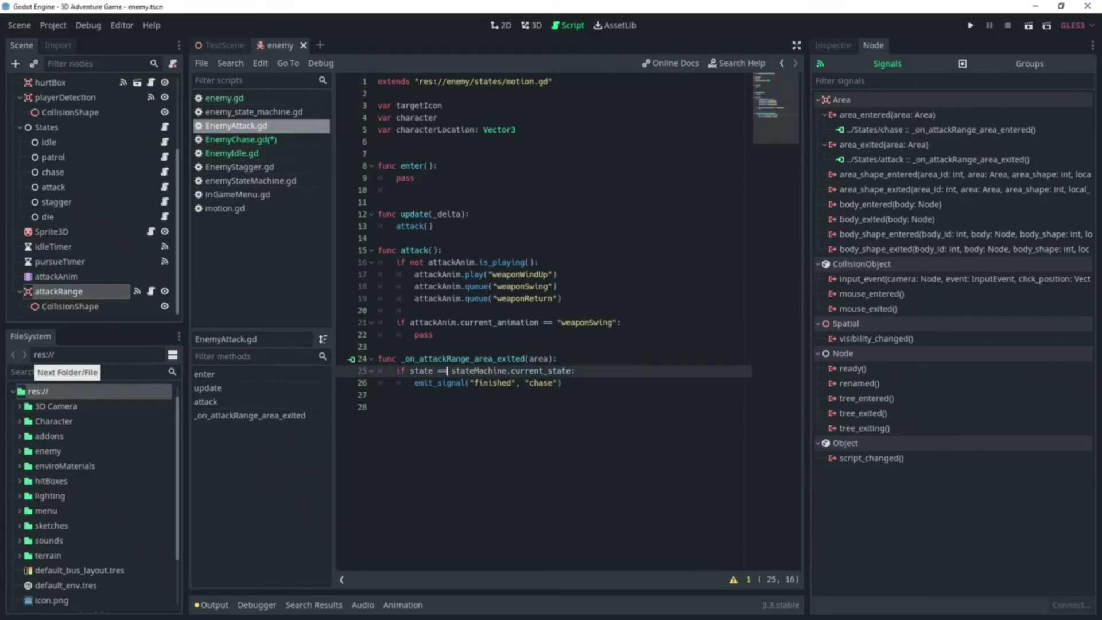
pyautogui.press('F5')
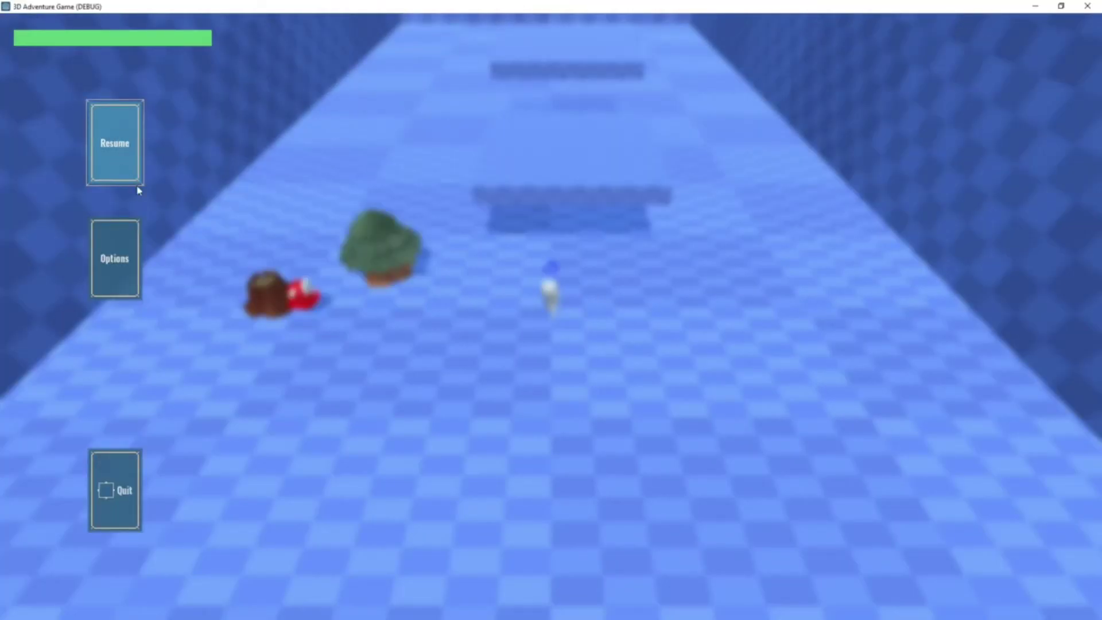
# - Resume the game and walk toward the red enemy by the stump until it attacks
pyautogui.press('Down')
pyautogui.press('Escape')
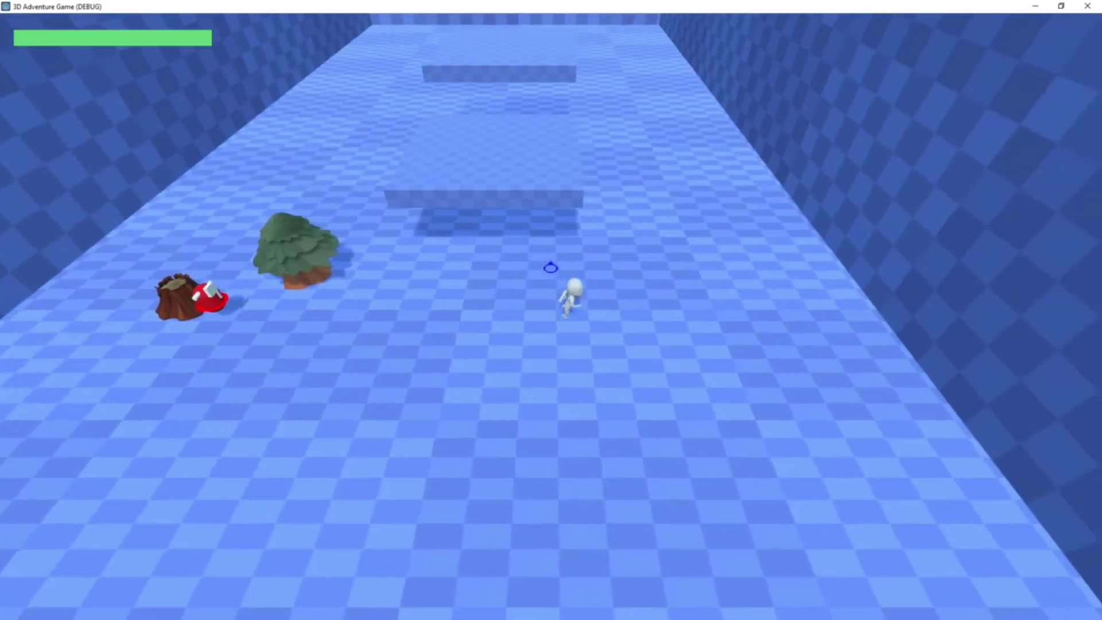
pyautogui.press('a')
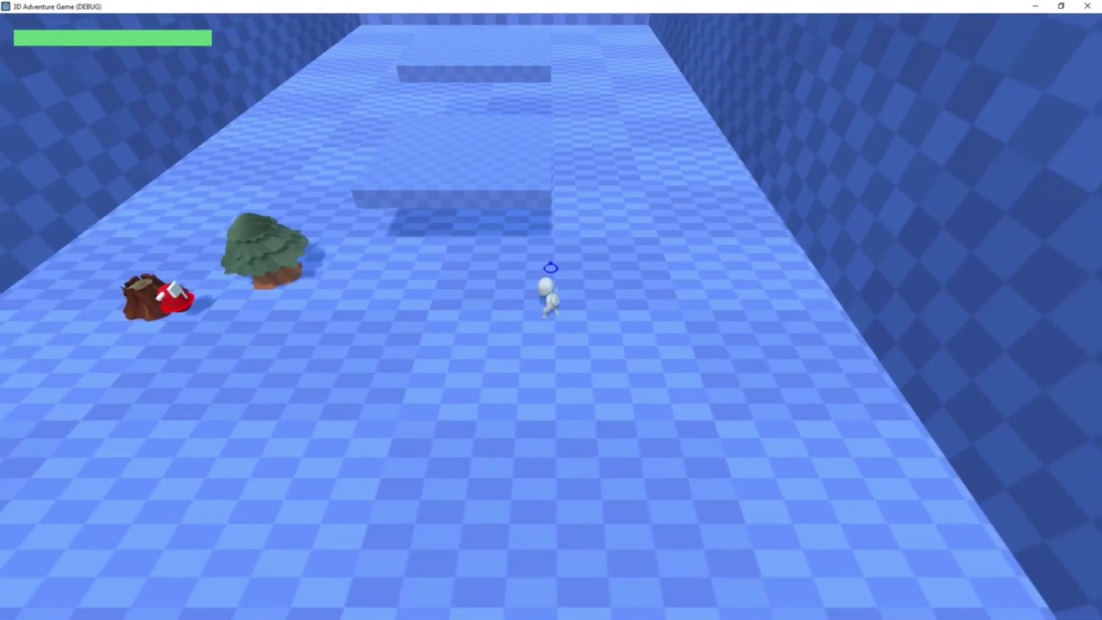
pyautogui.press('w')
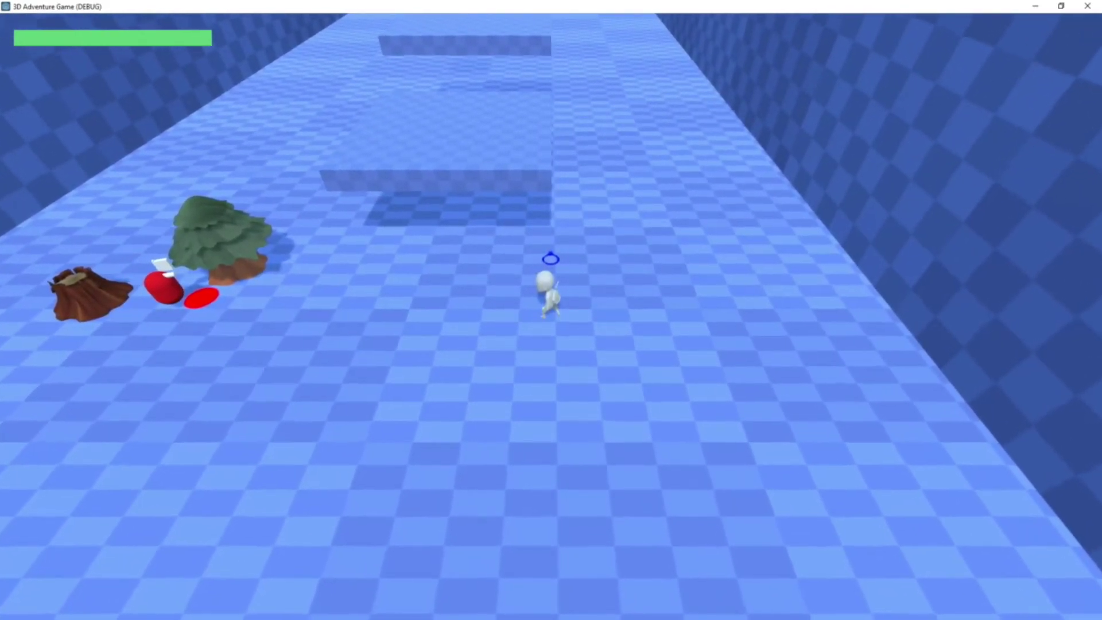
pyautogui.press('a')
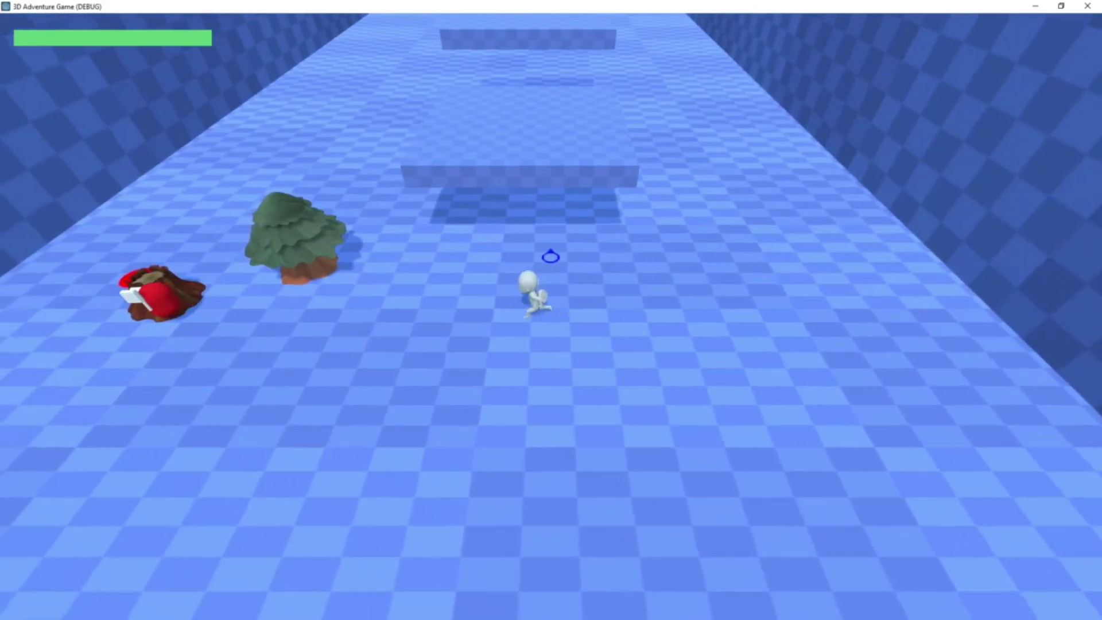
pyautogui.press('a')
pyautogui.press('a')
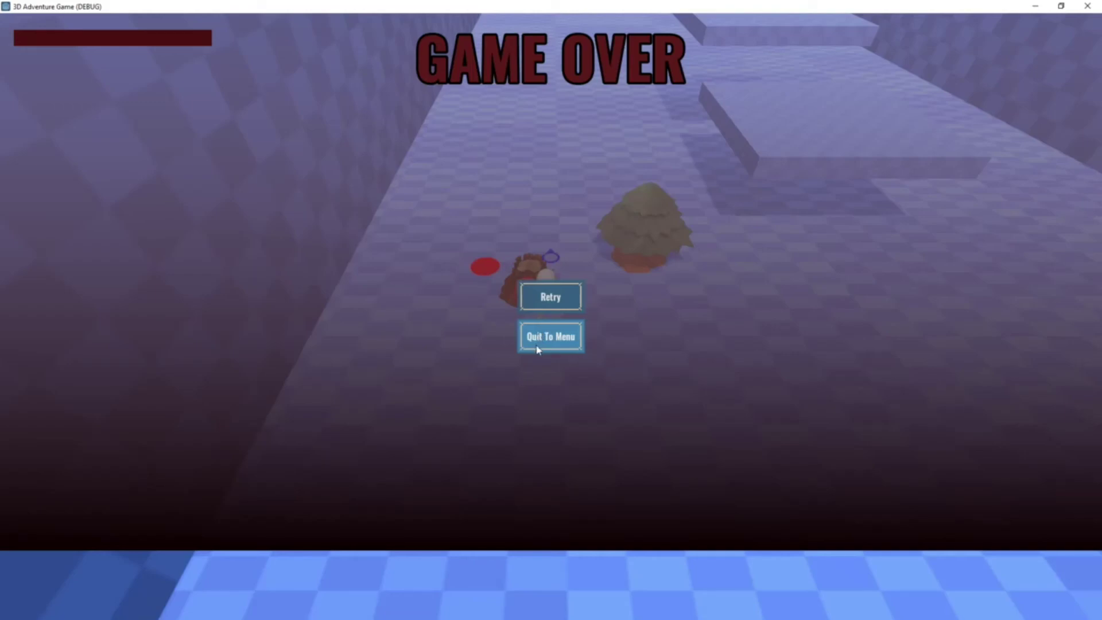
# - Retry after Game Over and approach the red enemy again
pyautogui.click(547, 299)
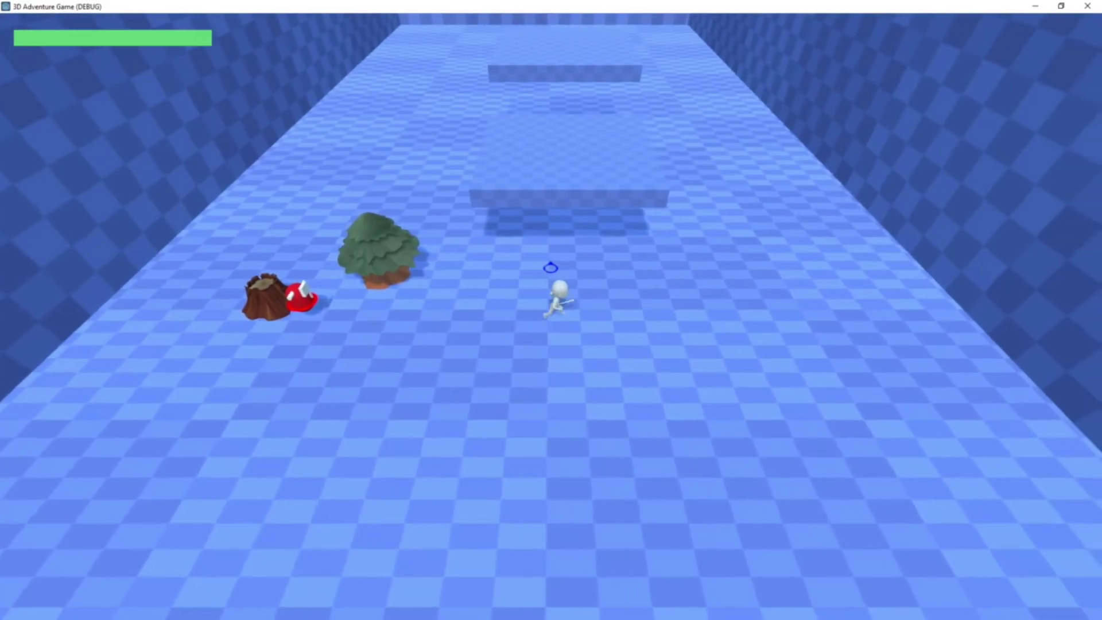
pyautogui.press('d')
pyautogui.press('w')
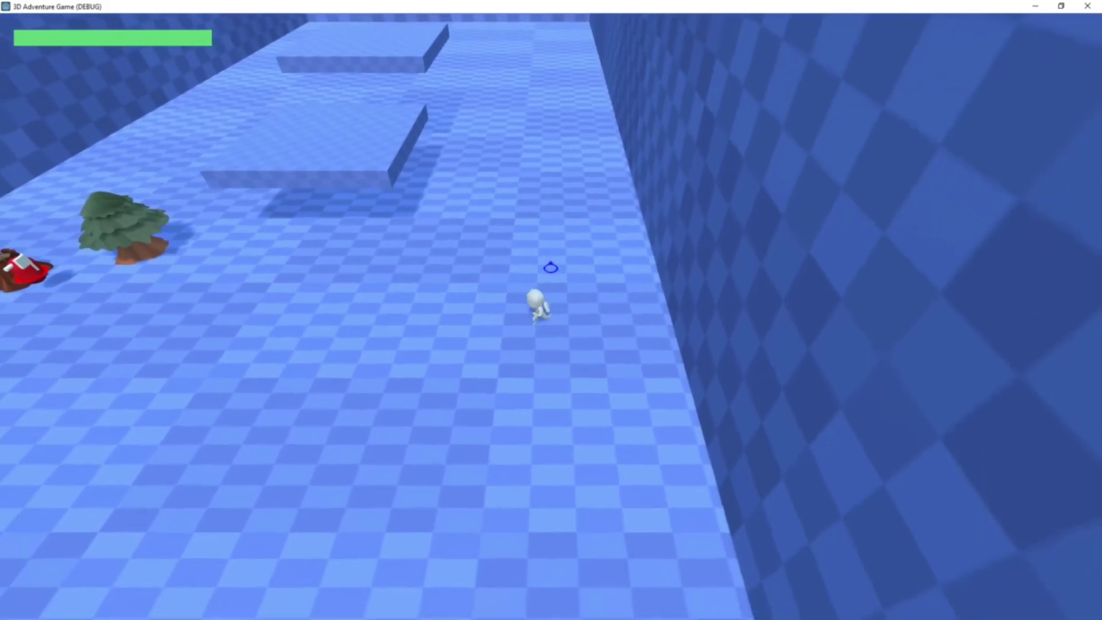
pyautogui.press('w')
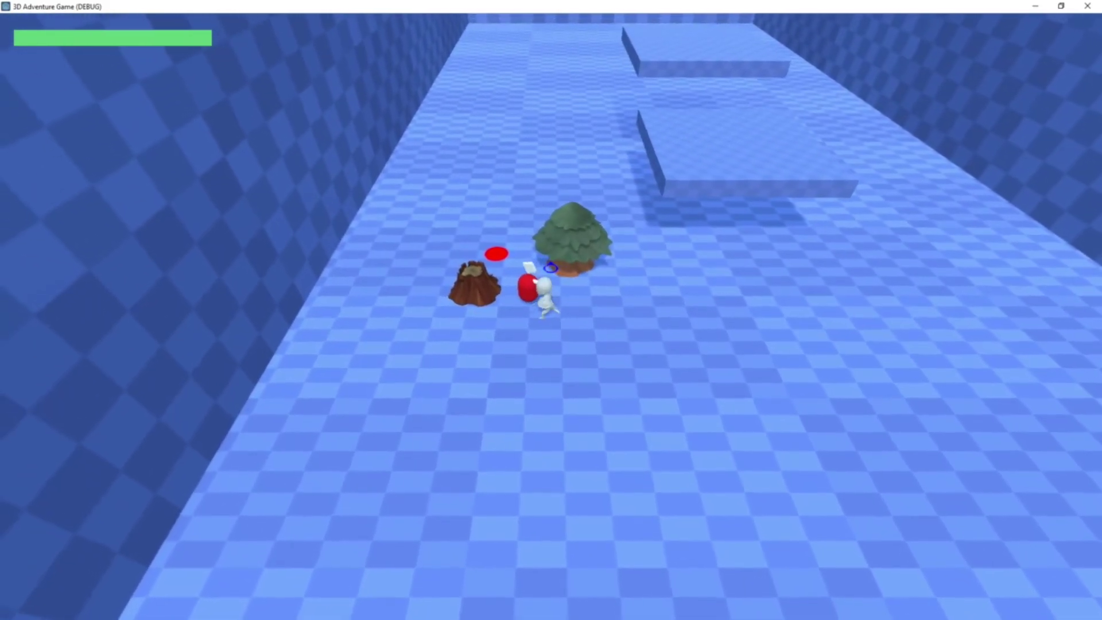
pyautogui.press('d')
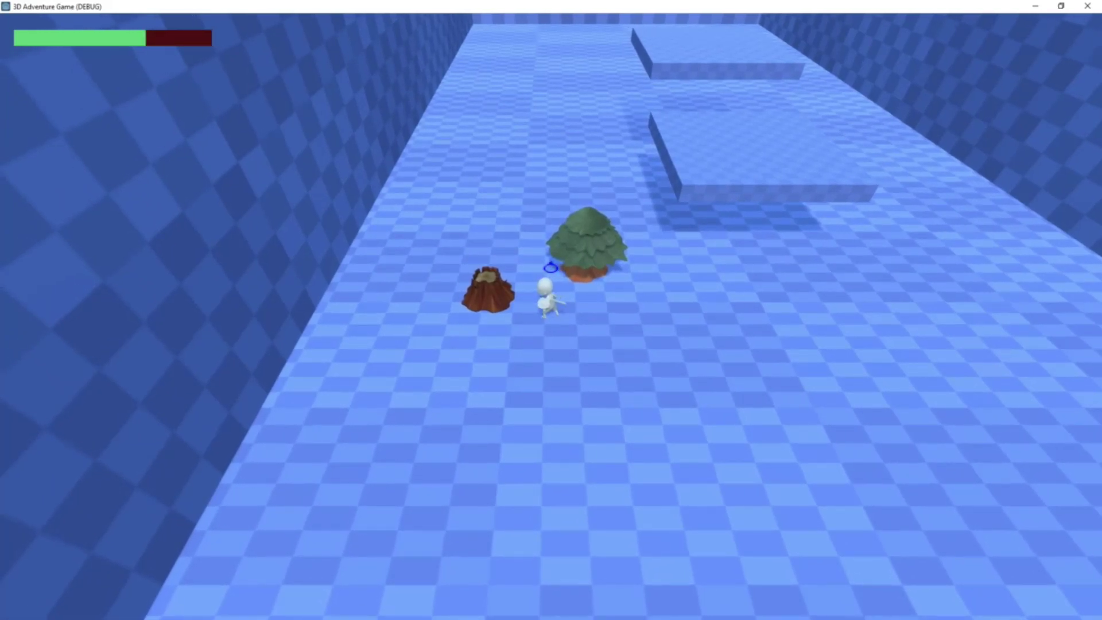
pyautogui.press('d')
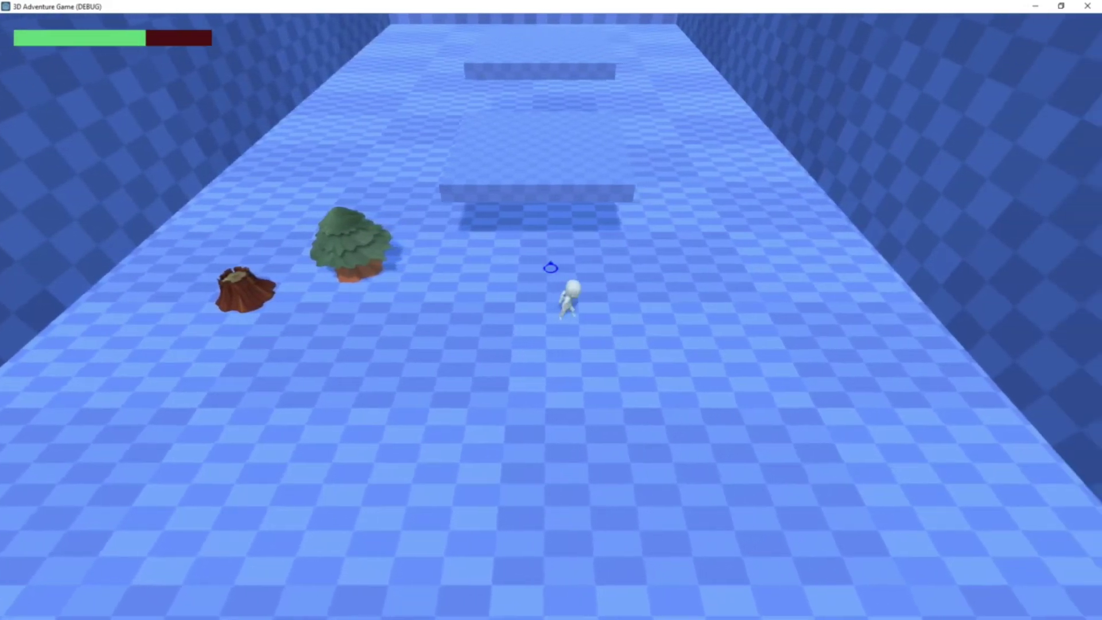
# - Pause the game and close the debug window
pyautogui.press('a')
pyautogui.press('Escape')
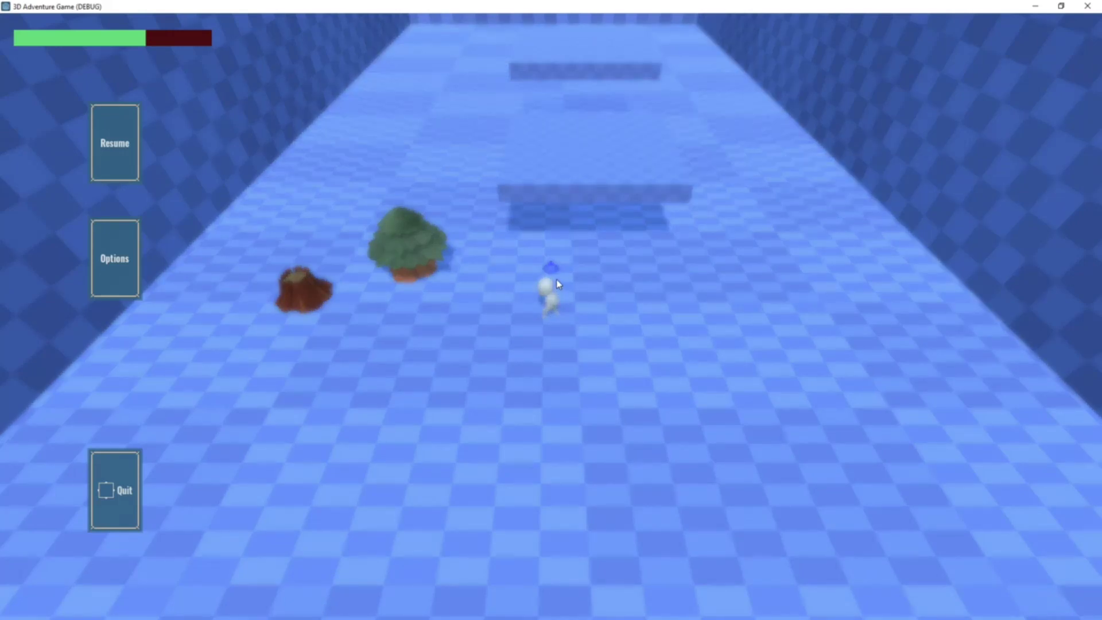
pyautogui.click(1087, 6)
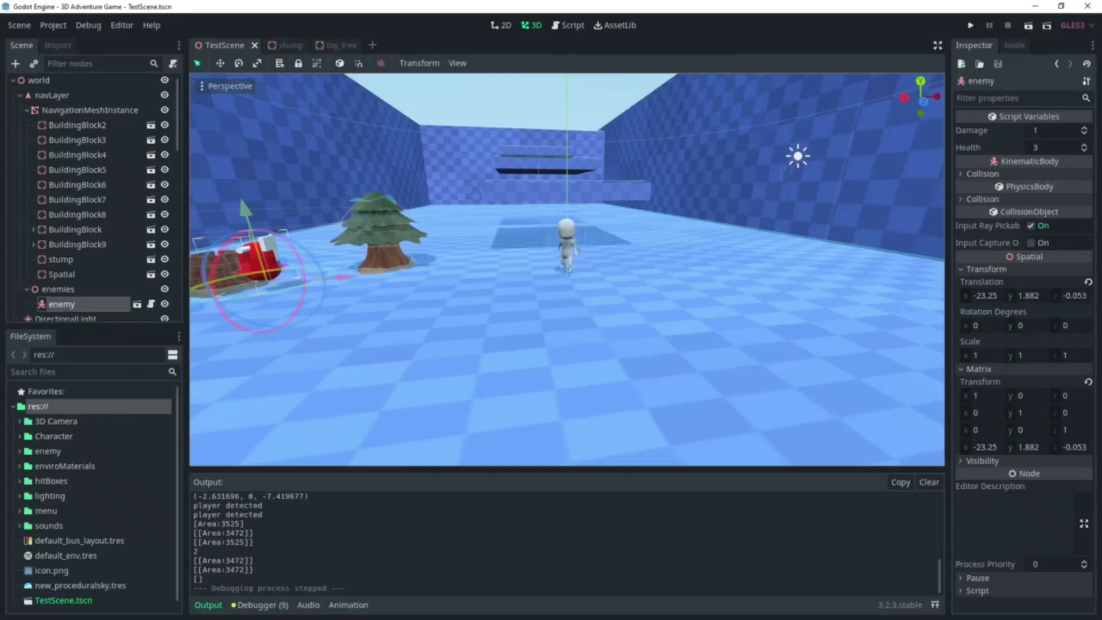